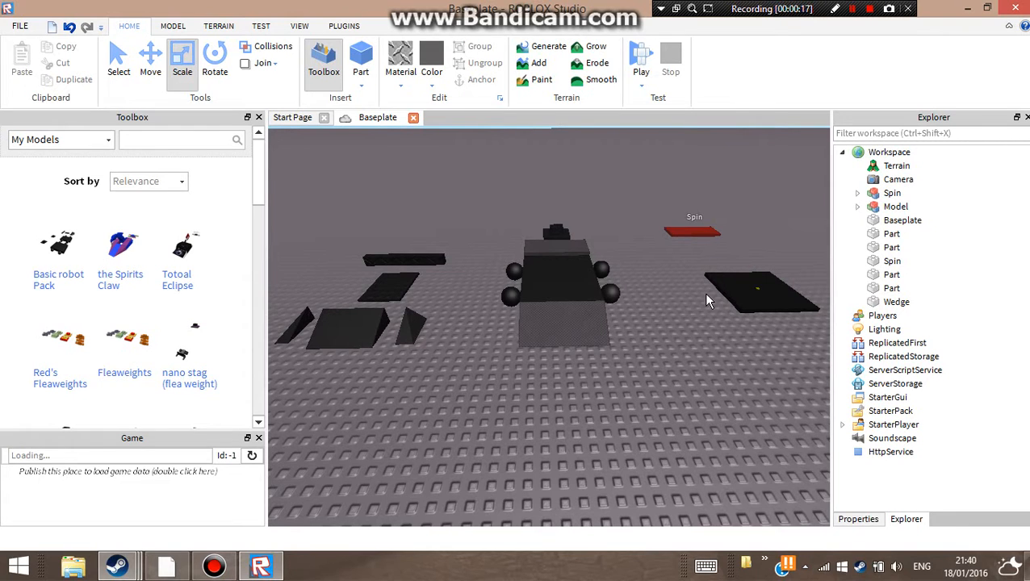
Examine the black plate with the yellow motor and the red Spin plate beside the robot from several angles
right_drag(705, 305, 706, 298)
key(w)
scroll(706, 304, down, 1)
key(w)
key(s)
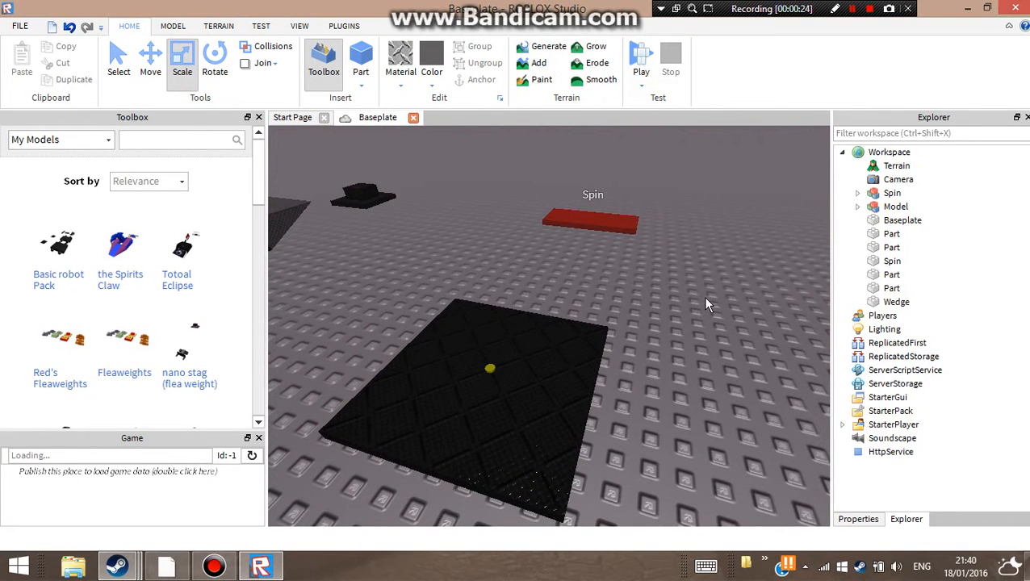
right_click(692, 324)
click(684, 372)
key(w)
right_drag(693, 357, 693, 358)
key(s)
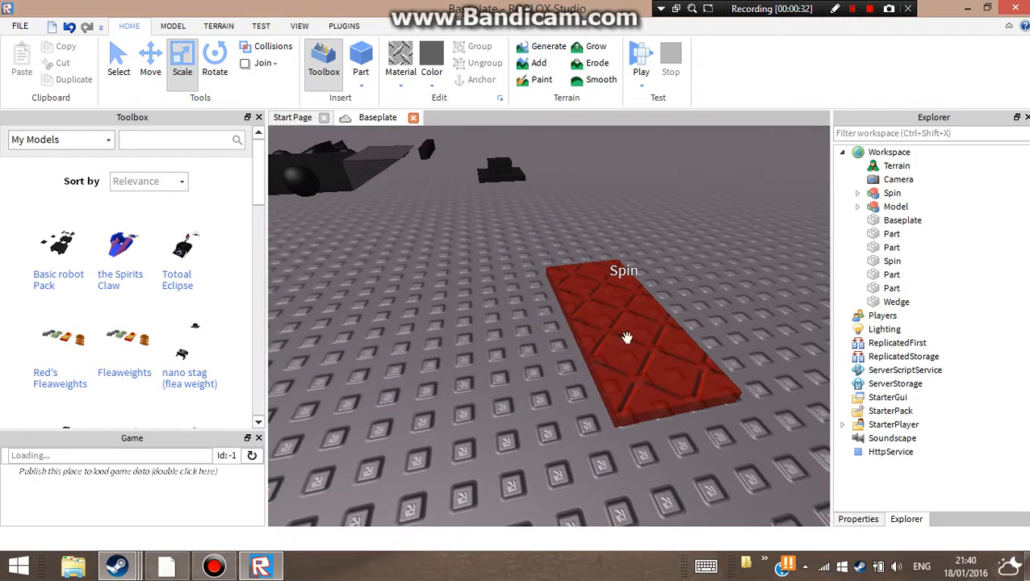
right_drag(543, 205, 545, 207)
key(w)
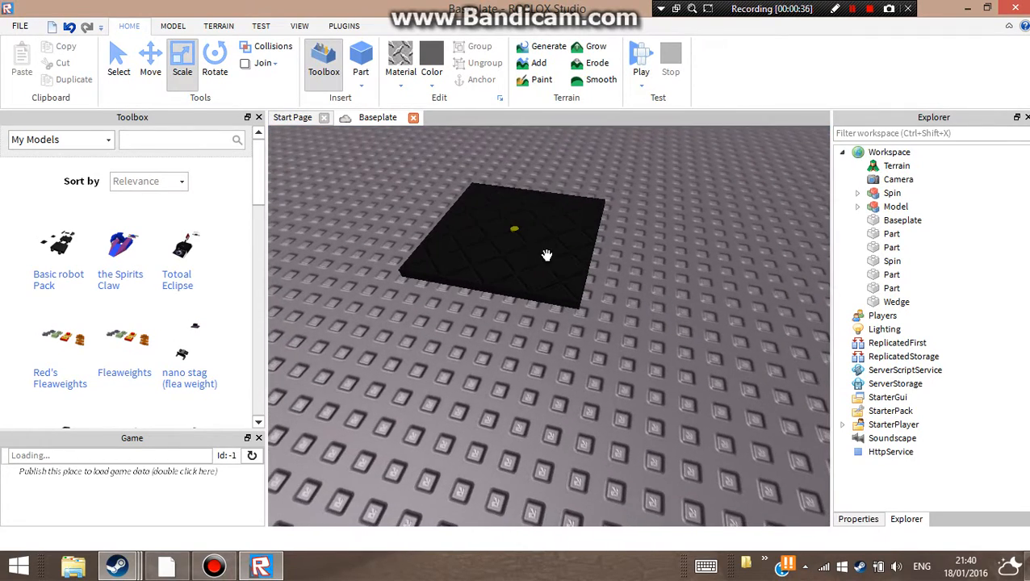
right_drag(624, 286, 623, 285)
key(w)
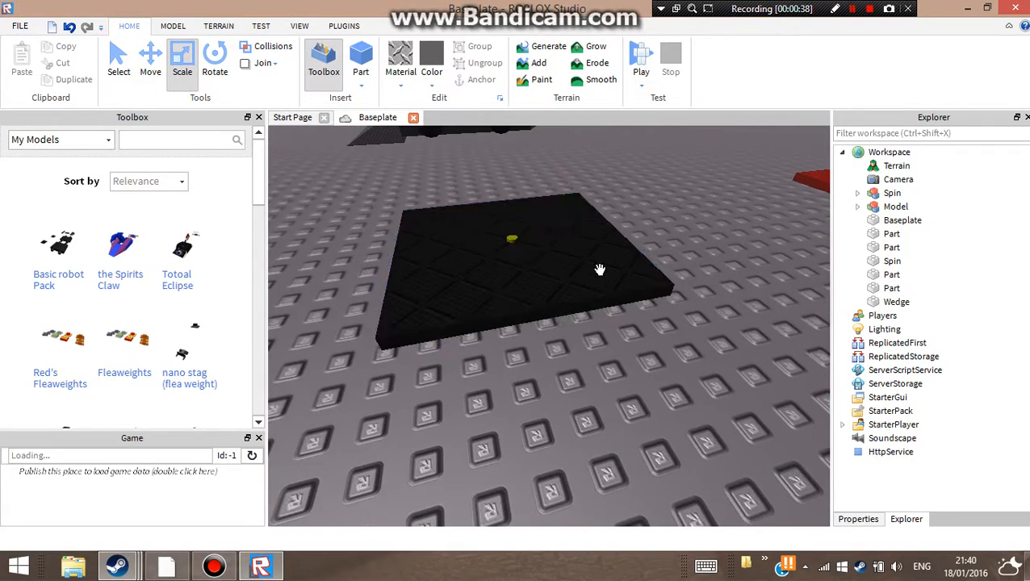
Raise the black Spin plate well above the baseplate and inspect the motor on its underside
click(584, 273)
scroll(584, 273, down, 3)
drag(565, 278, 563, 273)
right_drag(619, 346, 620, 353)
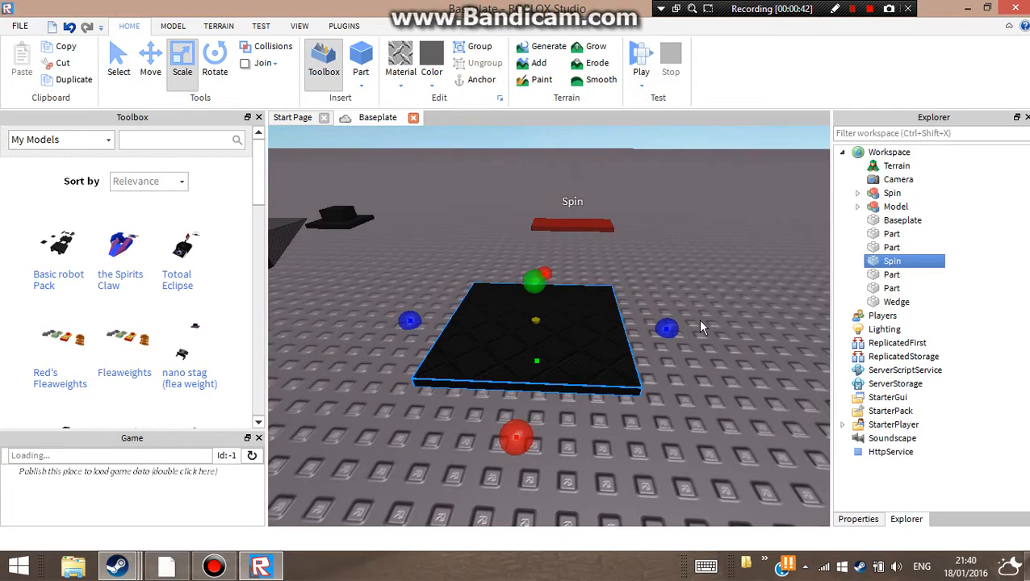
scroll(701, 323, down, 2)
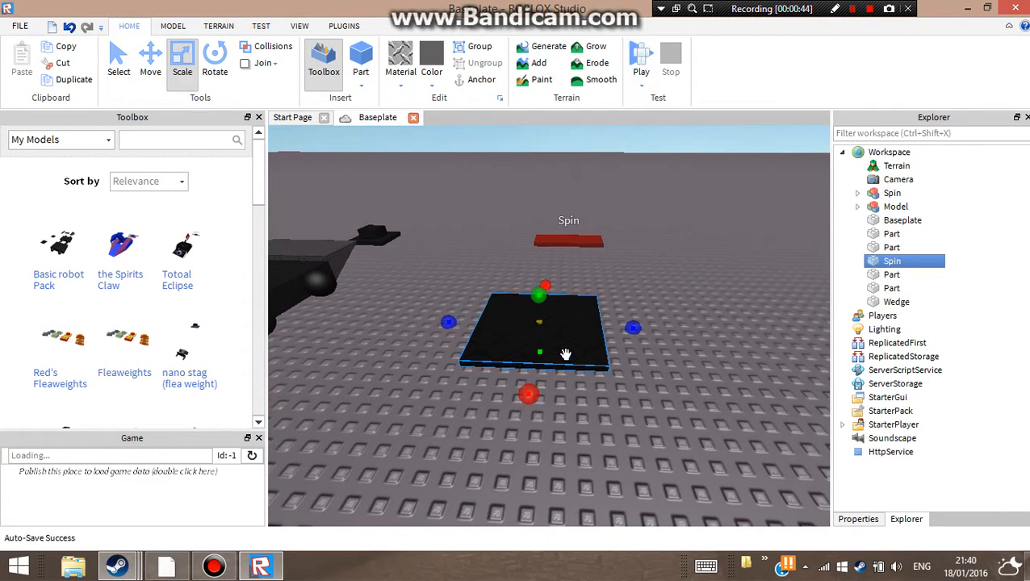
click(153, 61)
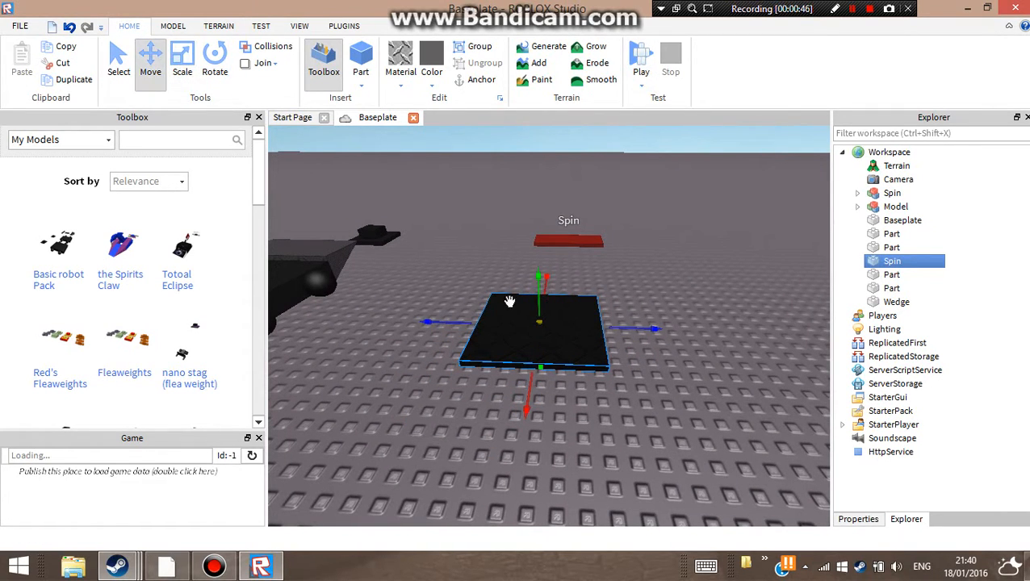
drag(534, 282, 531, 156)
click(596, 383)
right_drag(597, 384, 603, 384)
scroll(602, 383, up, 4)
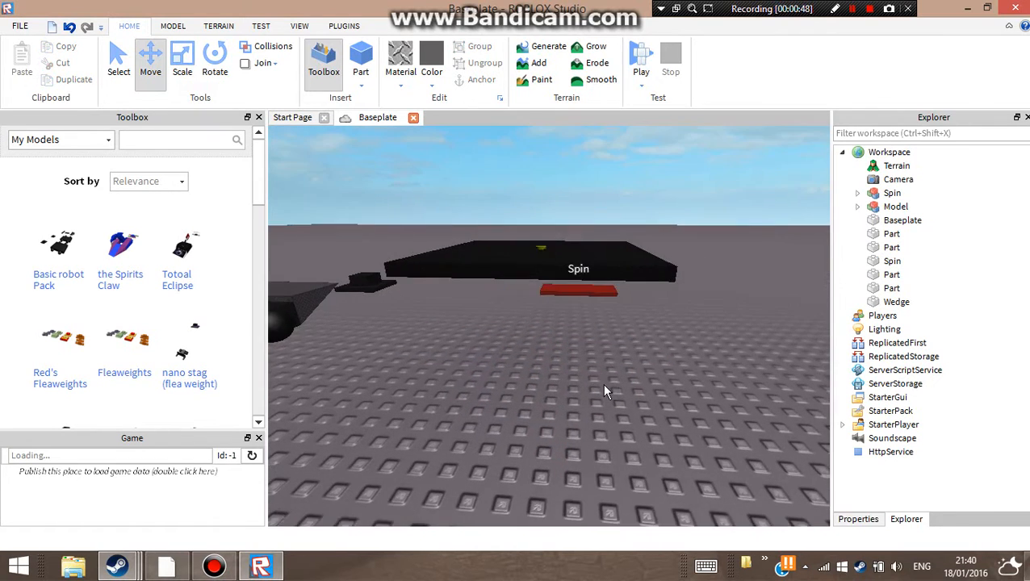
scroll(602, 384, down, 4)
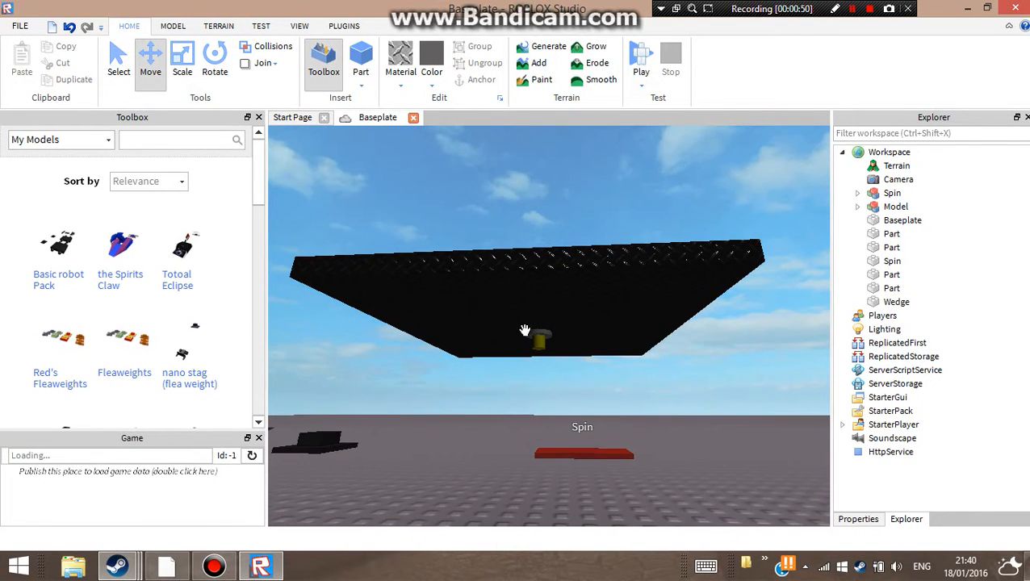
right_drag(549, 377, 550, 379)
scroll(550, 379, down, 4)
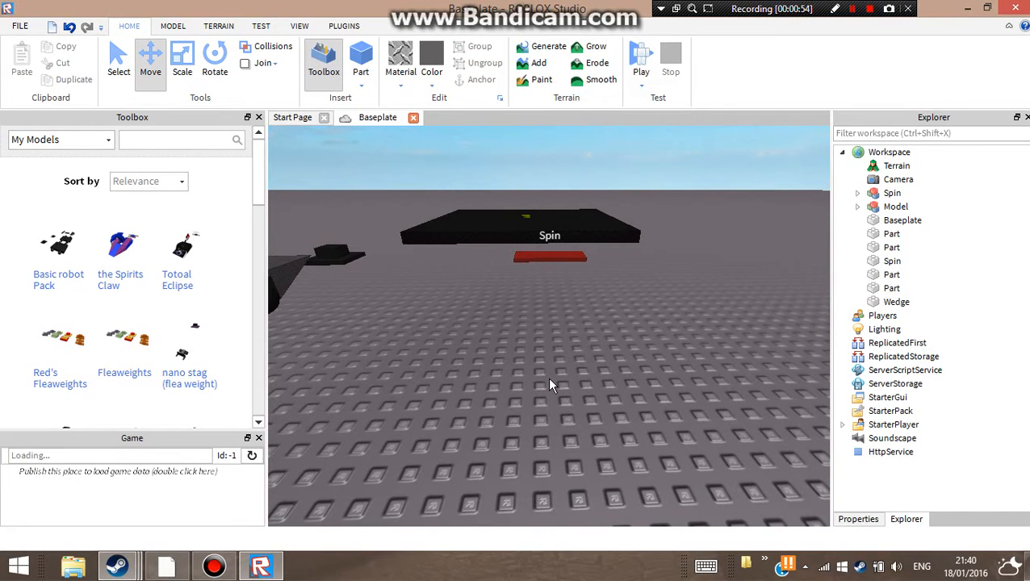
Move the flat black plate from behind the wedge parts to the open floor on the robot's other side
right_drag(570, 343, 521, 299)
key(a)
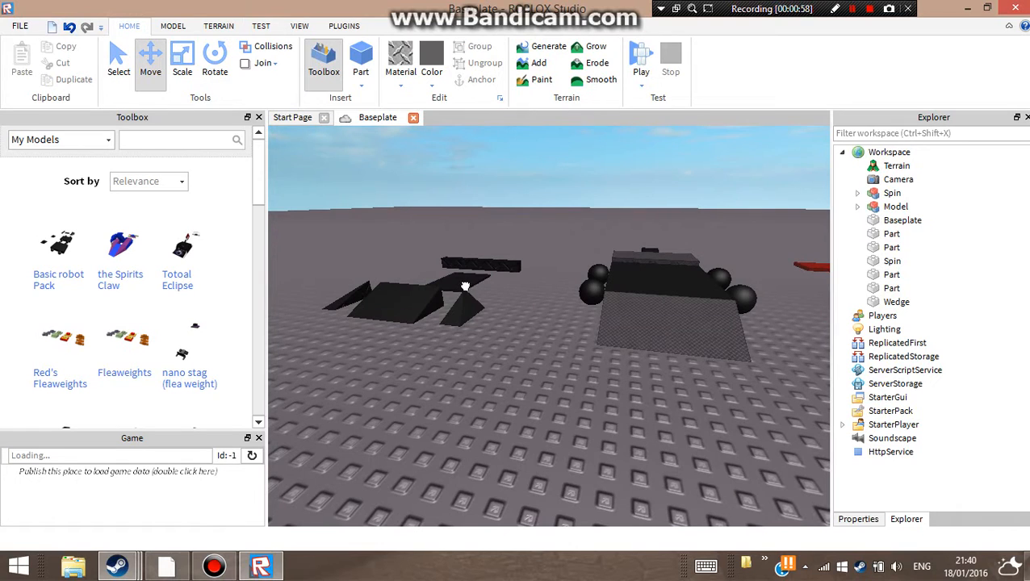
drag(465, 286, 673, 418)
scroll(675, 417, down, 2)
click(555, 485)
scroll(487, 248, down, 3)
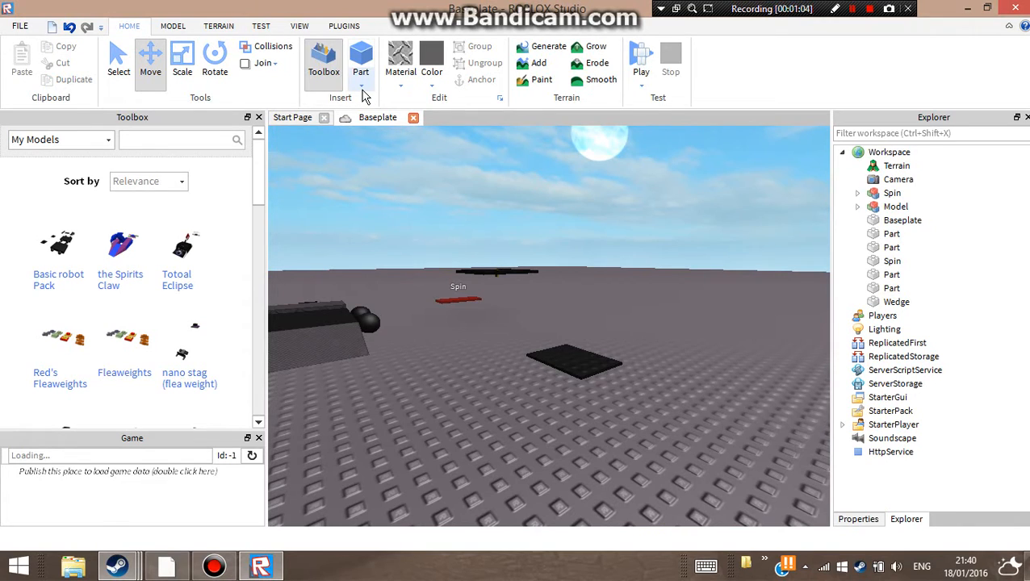
Apply a Motor surface to the top face of the flat black plate on the open floor
click(173, 27)
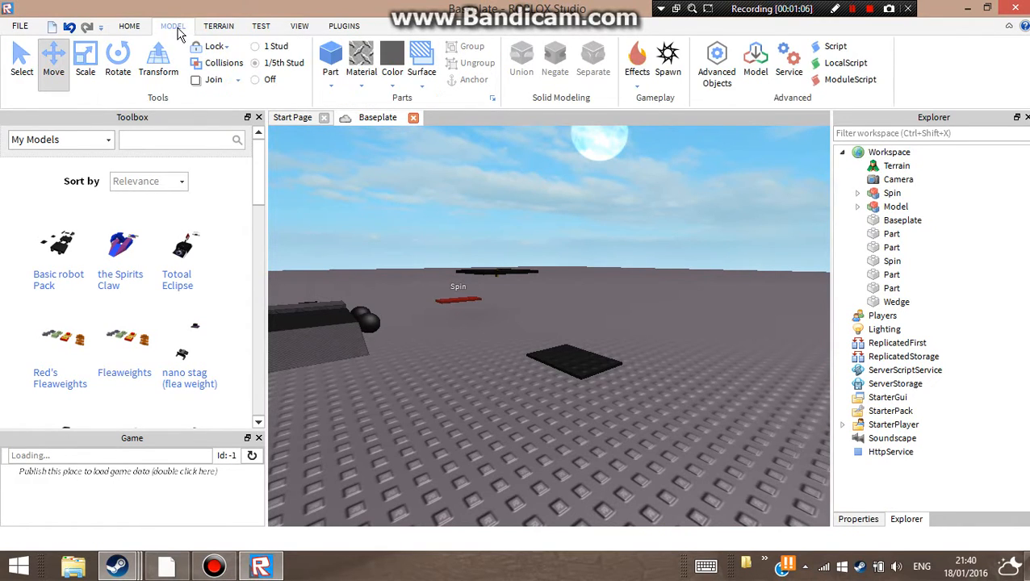
click(421, 77)
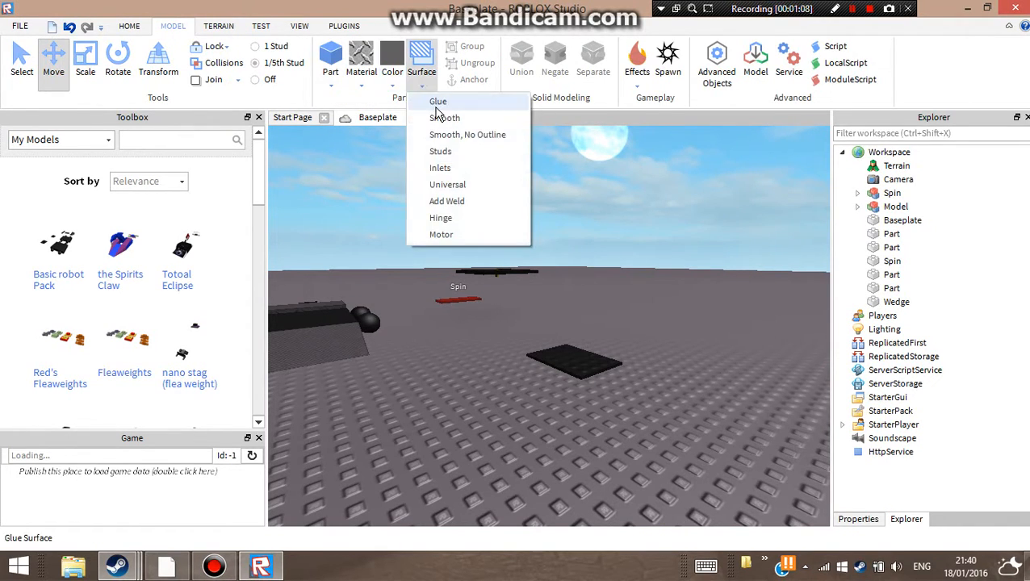
click(443, 235)
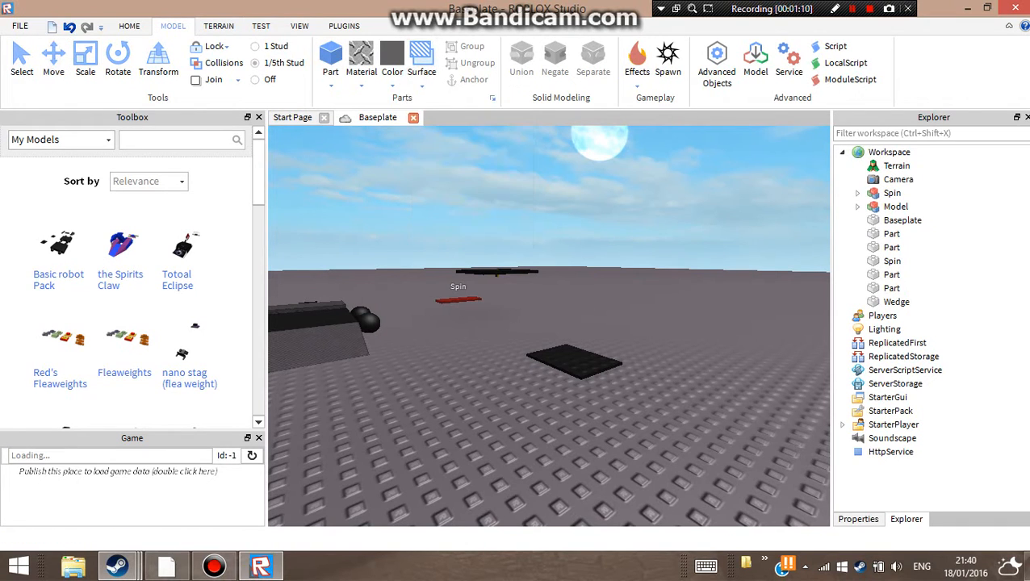
key(w)
right_drag(660, 366, 630, 364)
click(520, 354)
key(w)
scroll(629, 364, down, 2)
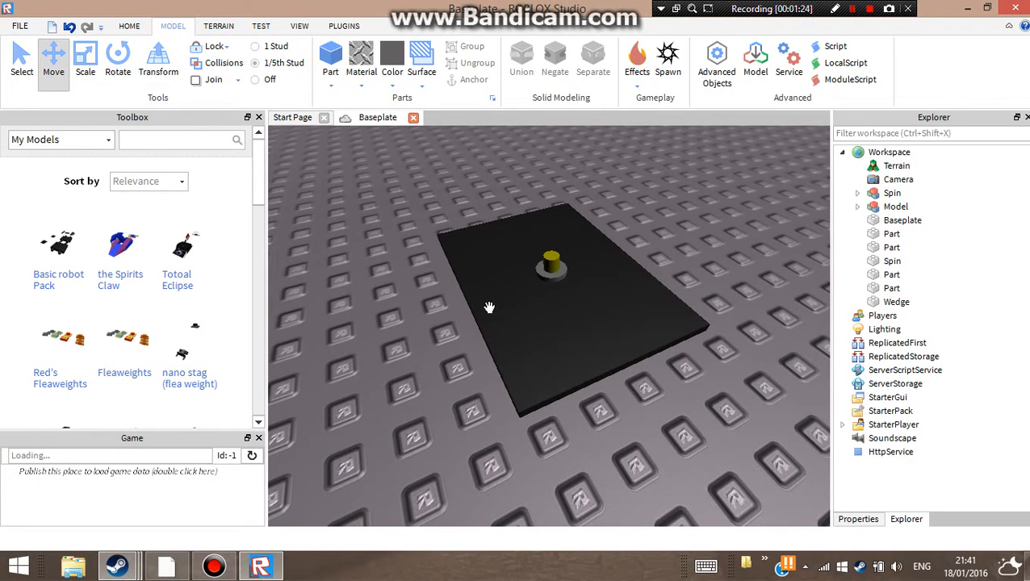
Review the flat black plate's Surface Inputs properties, including its TopParamA, TopParamB and TopSurfaceInput values
scroll(643, 251, down, 5)
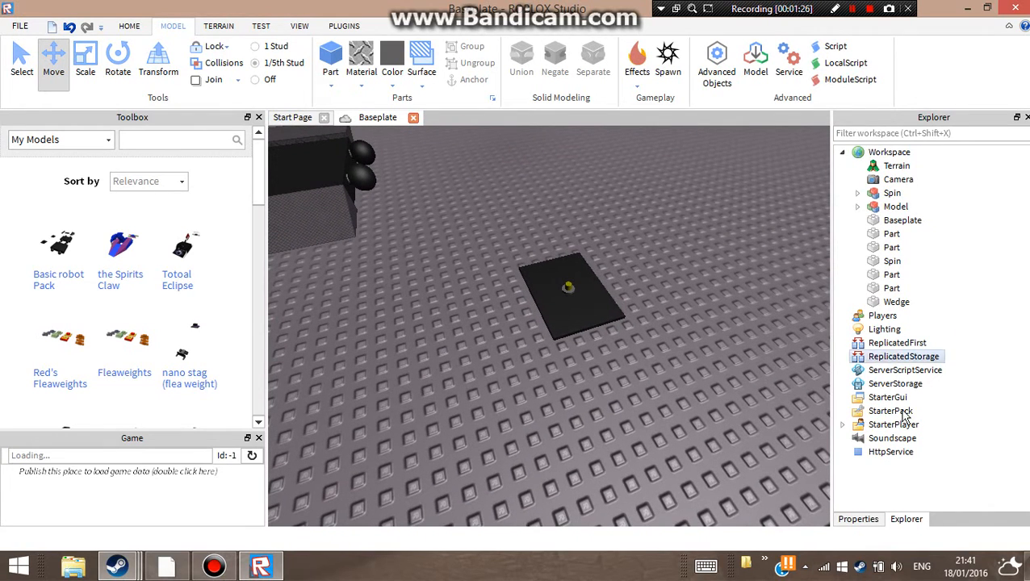
click(860, 519)
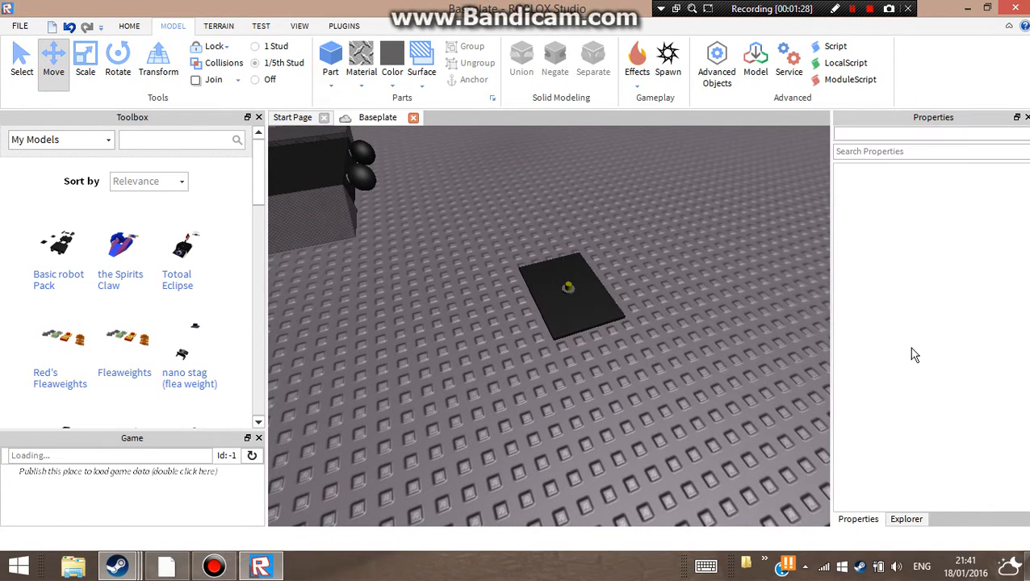
click(908, 519)
click(616, 315)
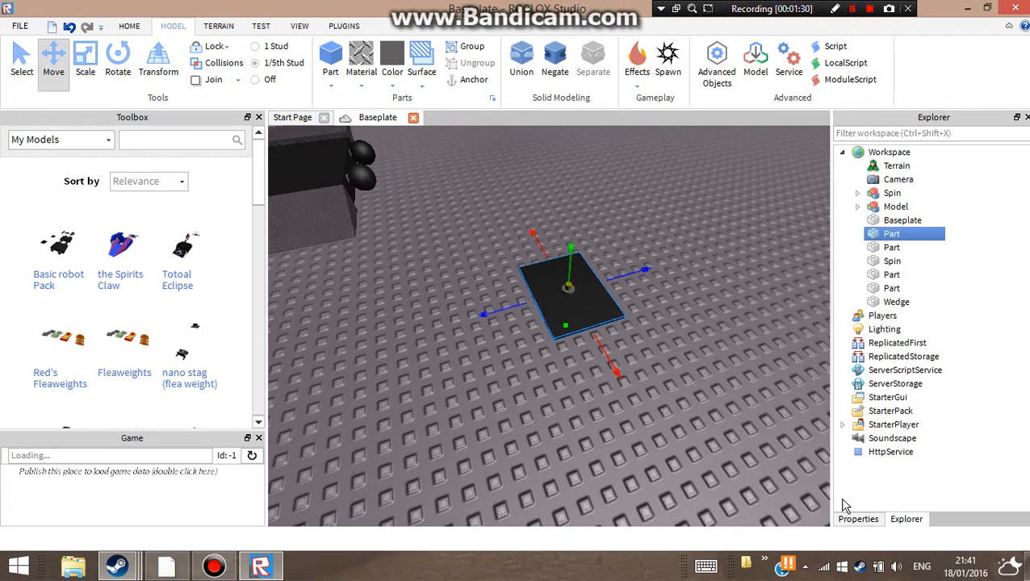
click(859, 520)
scroll(896, 279, down, 3)
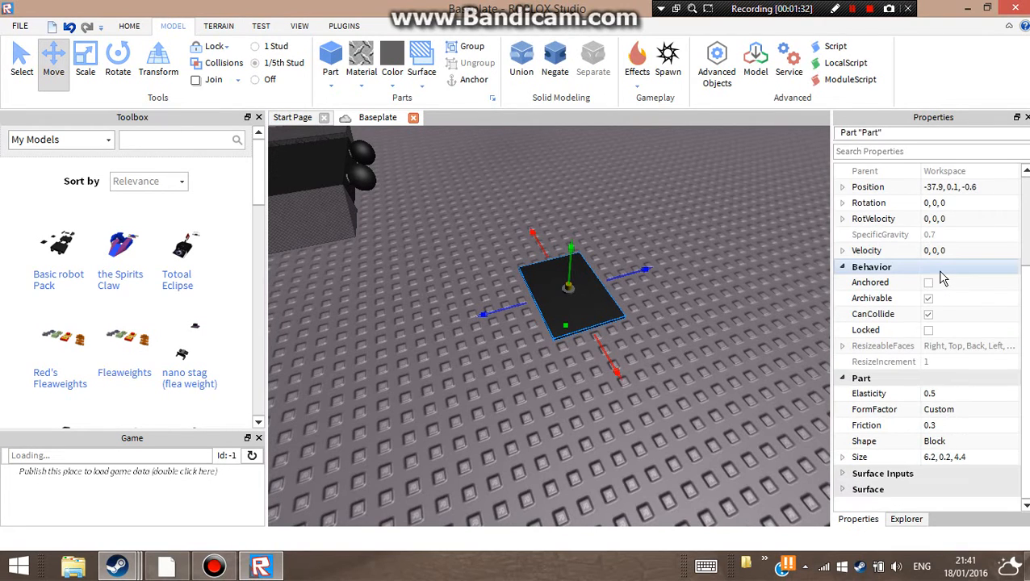
click(844, 474)
scroll(886, 436, down, 6)
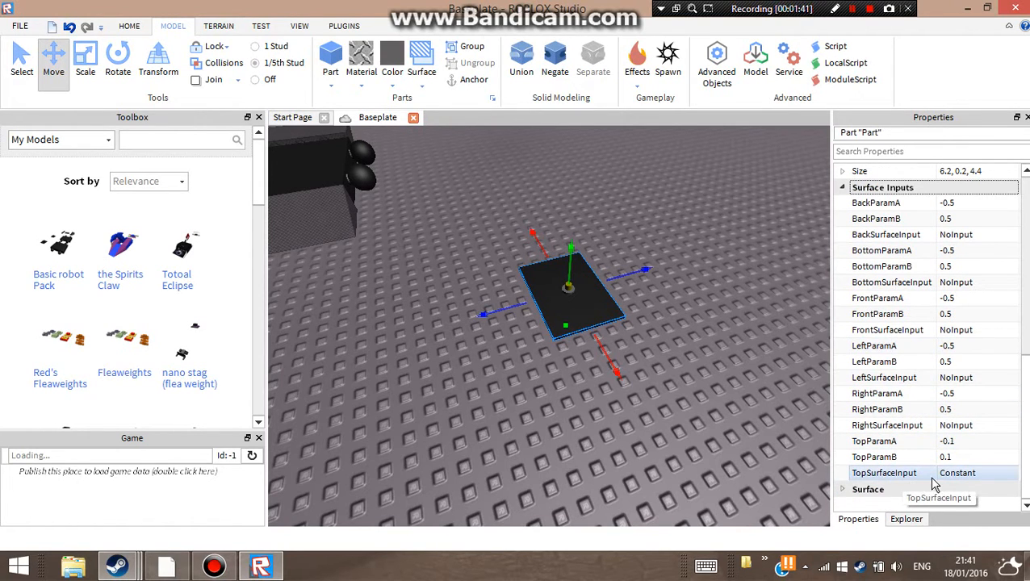
click(956, 442)
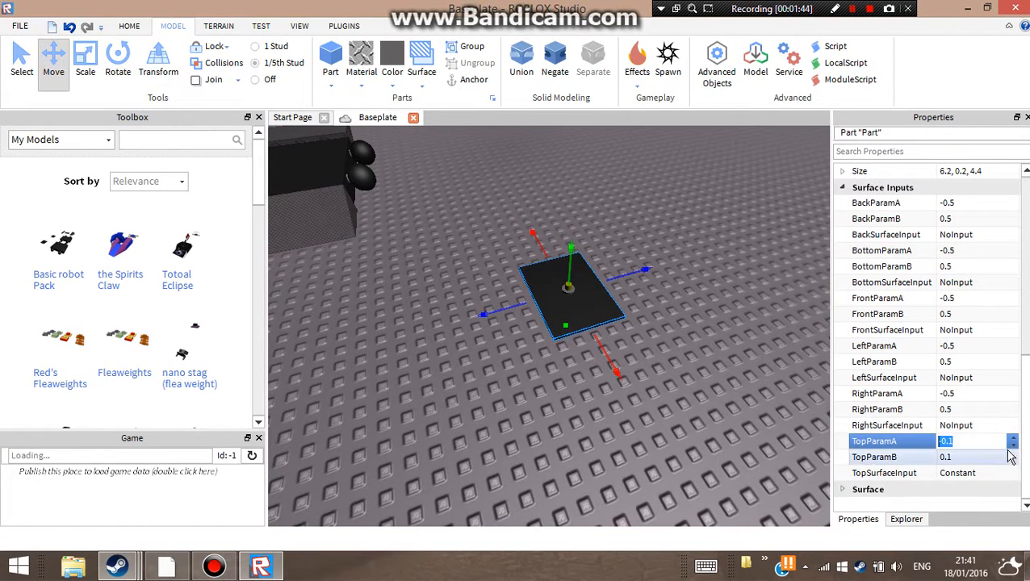
click(730, 306)
Delete the flat black plate with the motor surface from the open floor
click(602, 306)
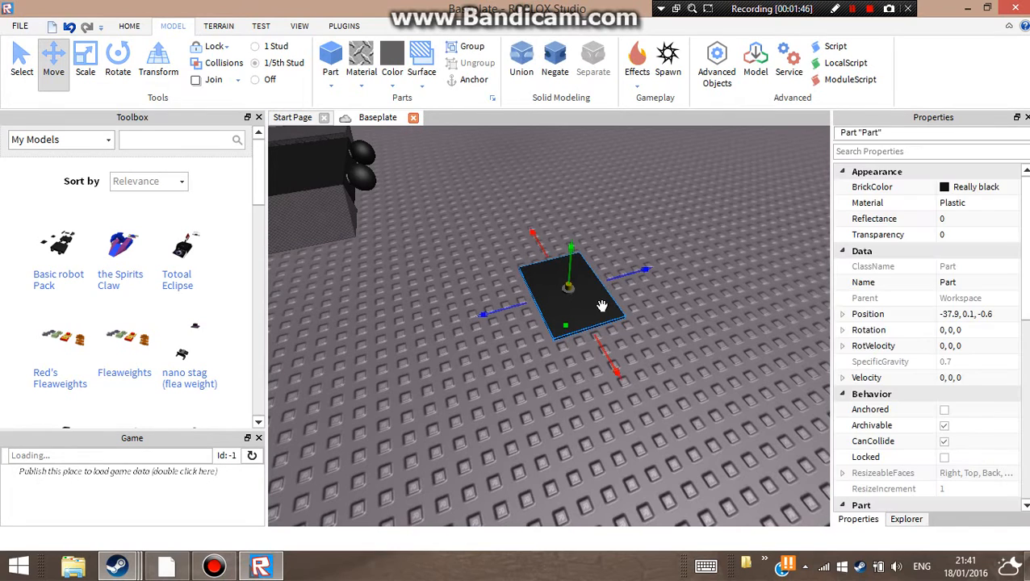
key(Delete)
right_drag(619, 331, 577, 361)
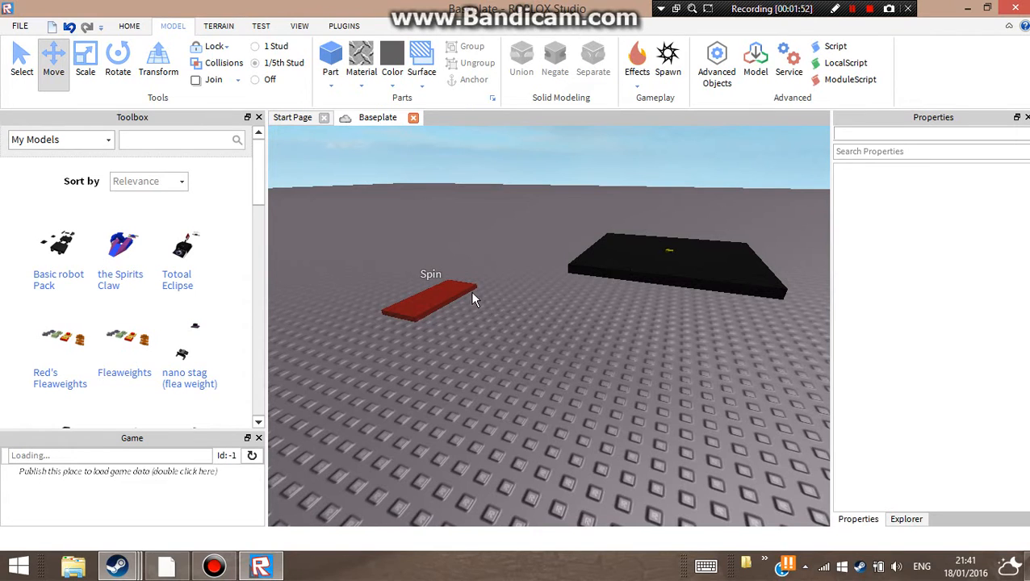
Move the raised black Spin plate onto the robot so it rests against the sloped front wedge
scroll(459, 344, up, 1)
scroll(597, 323, up, 2)
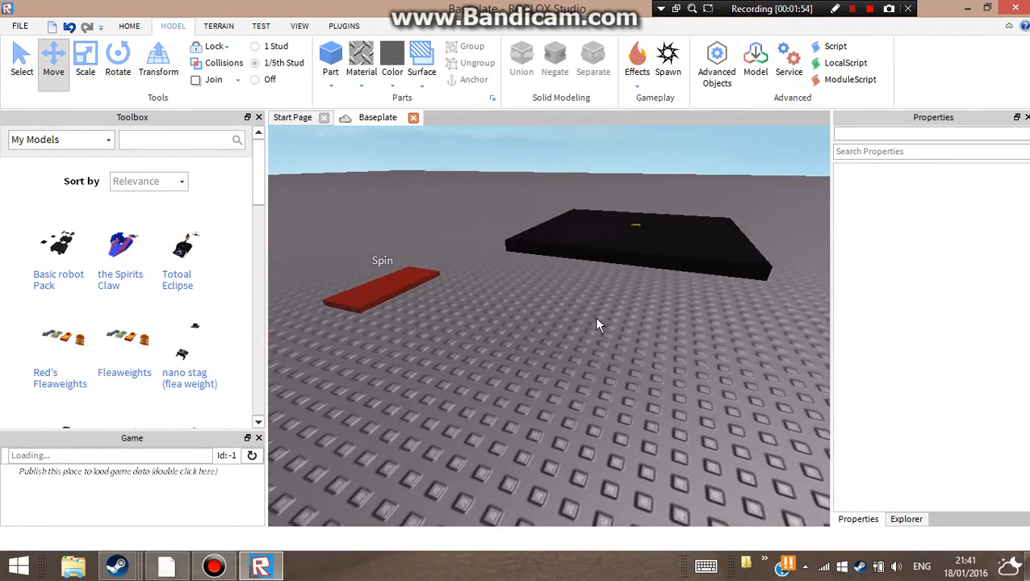
scroll(597, 325, down, 1)
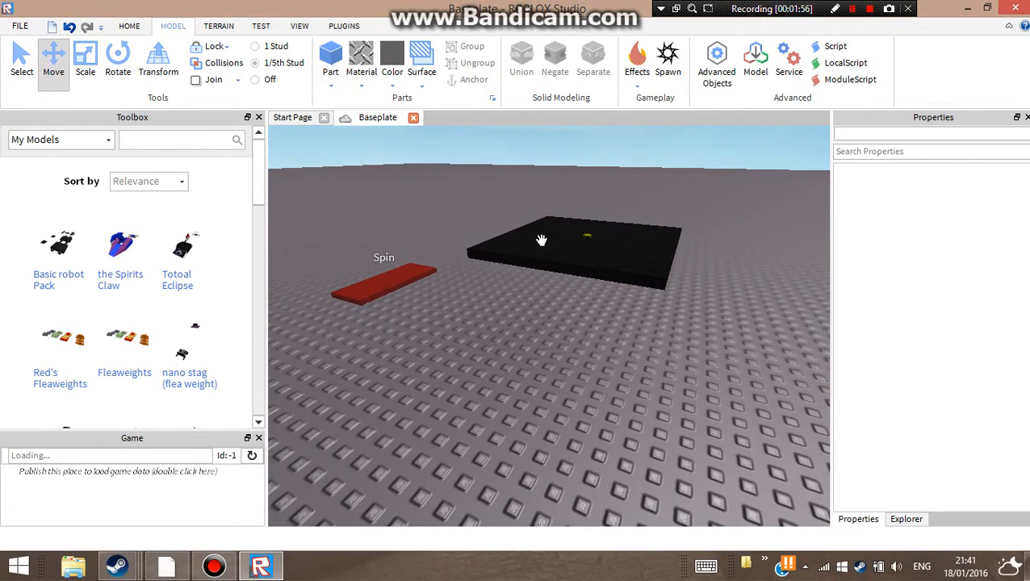
key(s)
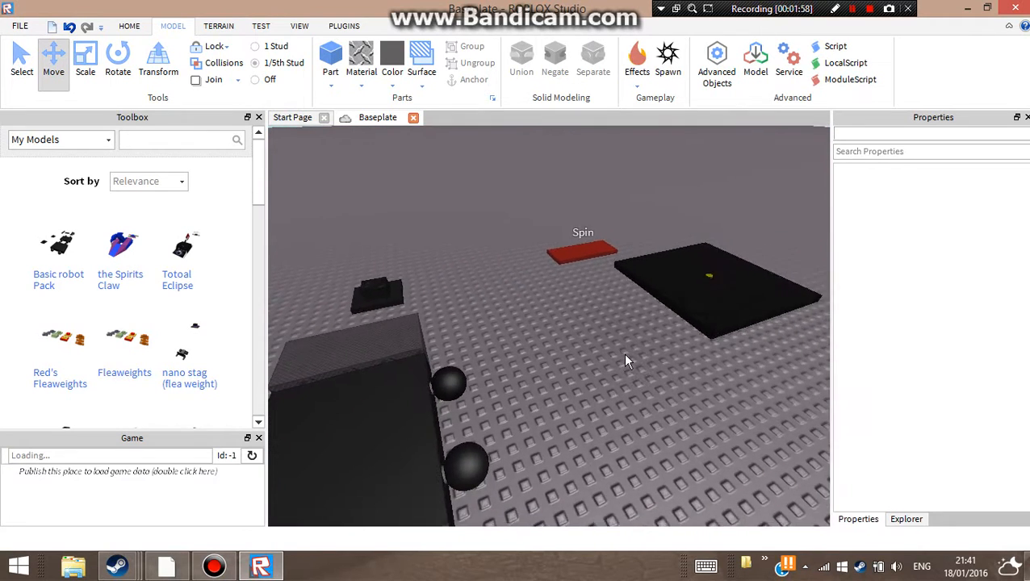
key(s)
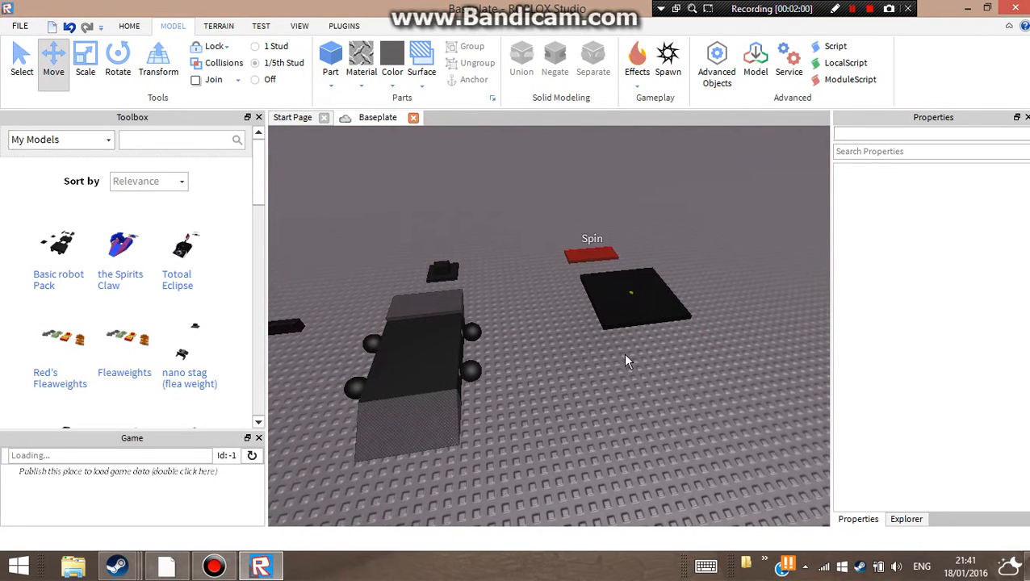
drag(642, 285, 504, 283)
key(a)
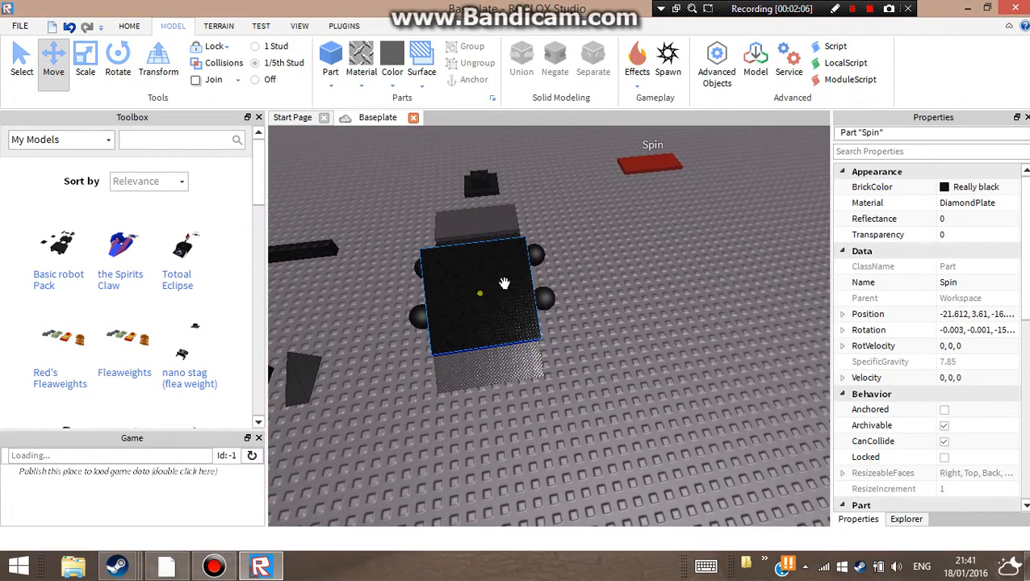
key(a)
key(w)
click(607, 385)
right_drag(607, 384, 616, 373)
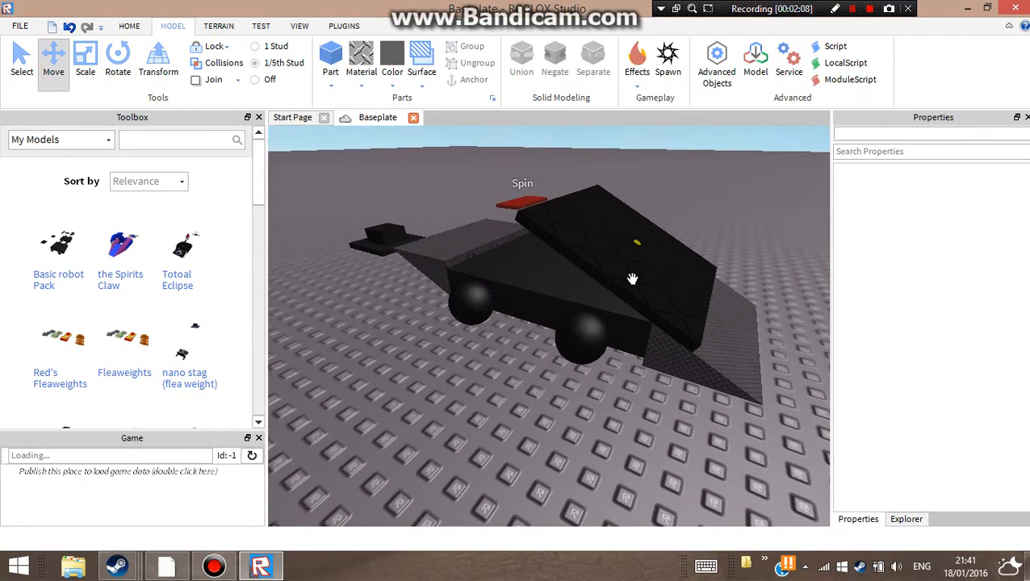
Scale the black Spin plate on the robot down to a thickness of 0.2
click(633, 278)
key(w)
click(85, 63)
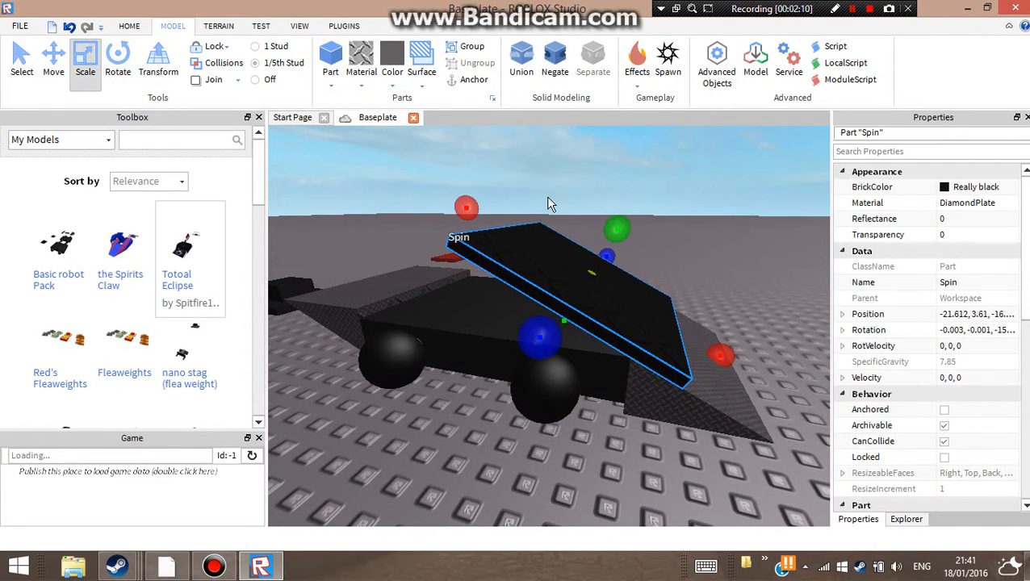
drag(617, 232, 618, 240)
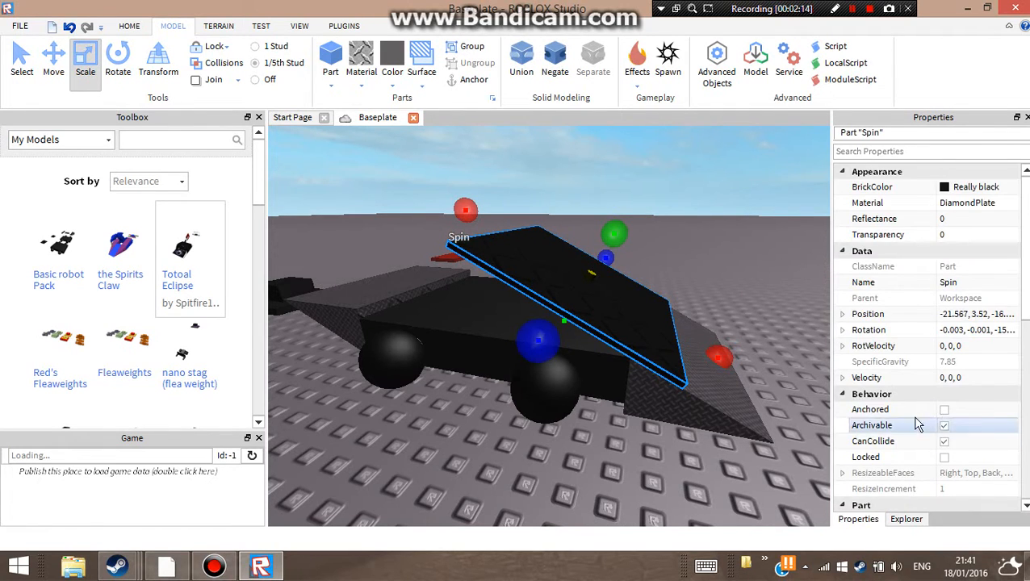
Resize the black Spin plate on the robot to a smaller square, 4 wide and 0.2 thick
scroll(916, 425, down, 8)
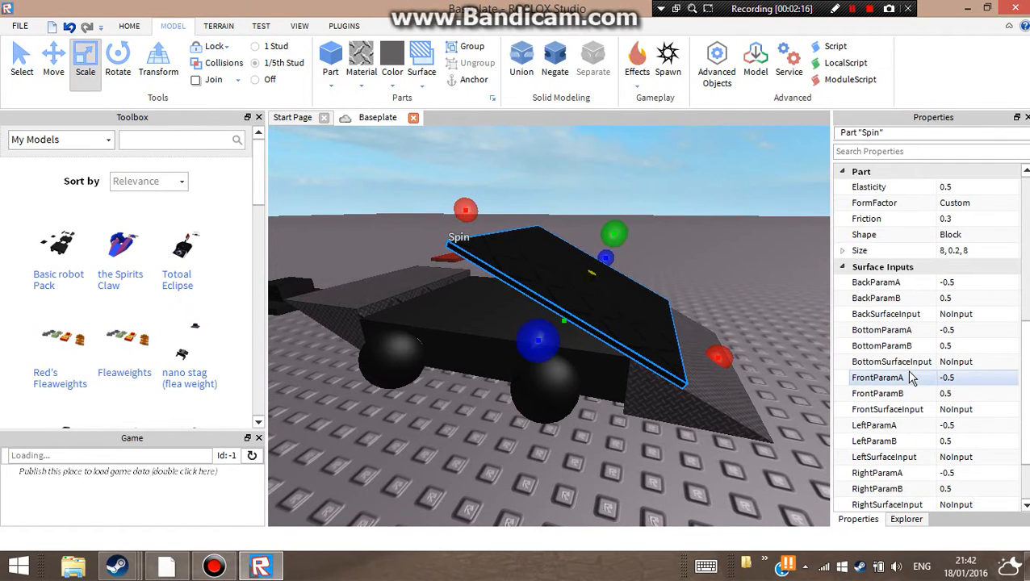
scroll(910, 378, up, 3)
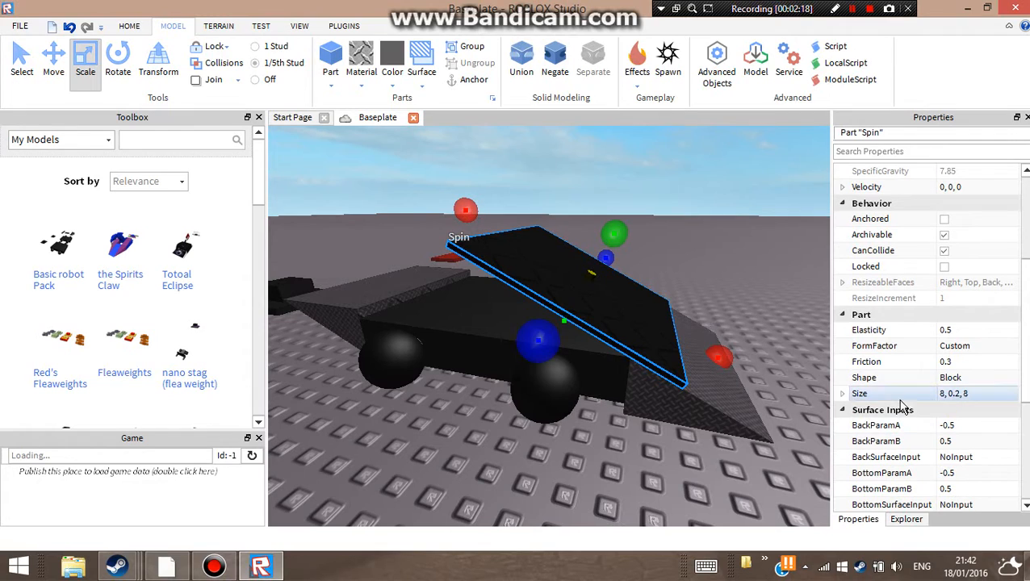
click(950, 399)
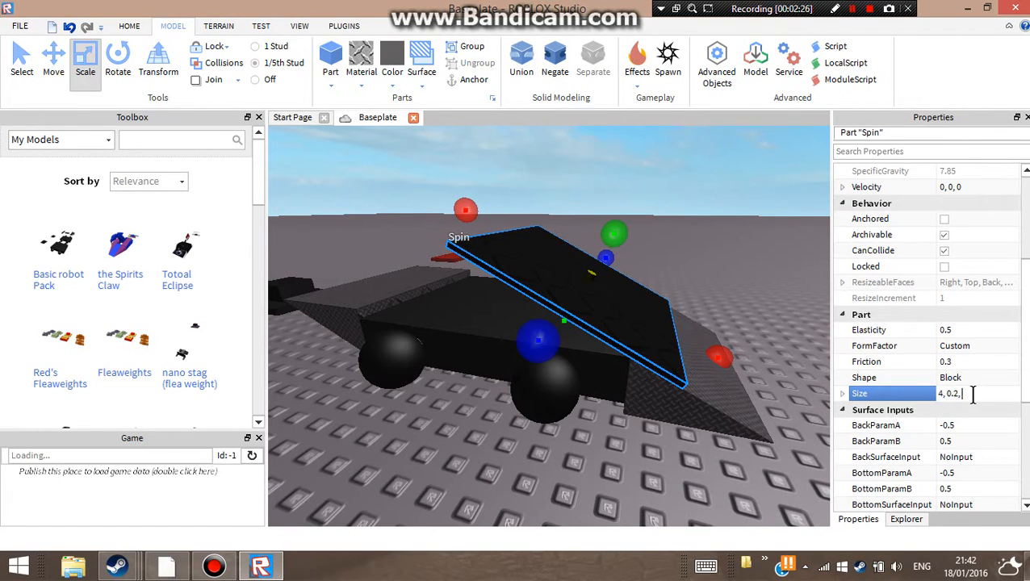
click(776, 351)
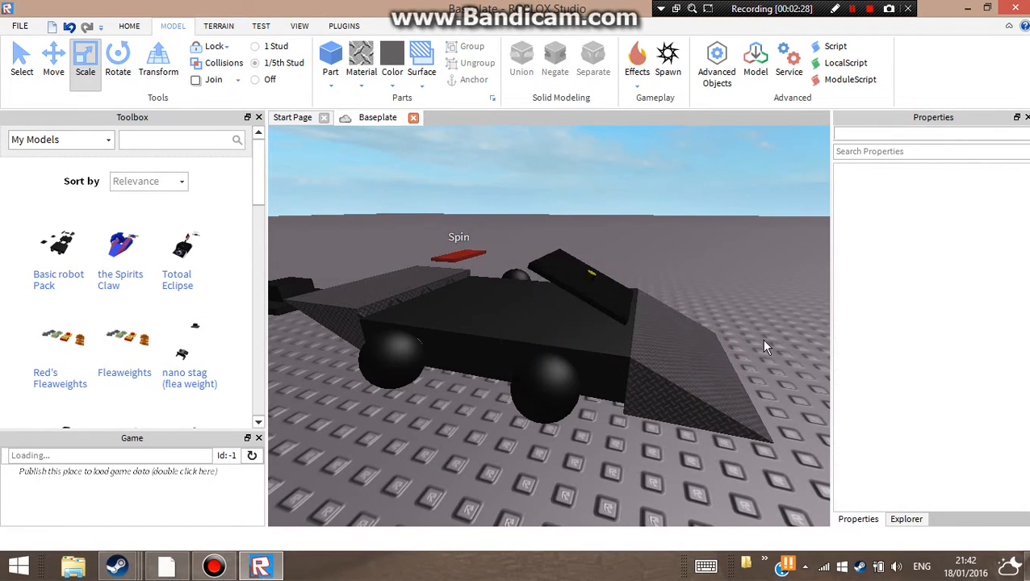
Move the resized black Spin plate so it lies flat over the edge between the robot's deck and front wedge
right_drag(763, 342, 762, 343)
click(529, 295)
right_drag(676, 333, 676, 334)
drag(557, 316, 567, 362)
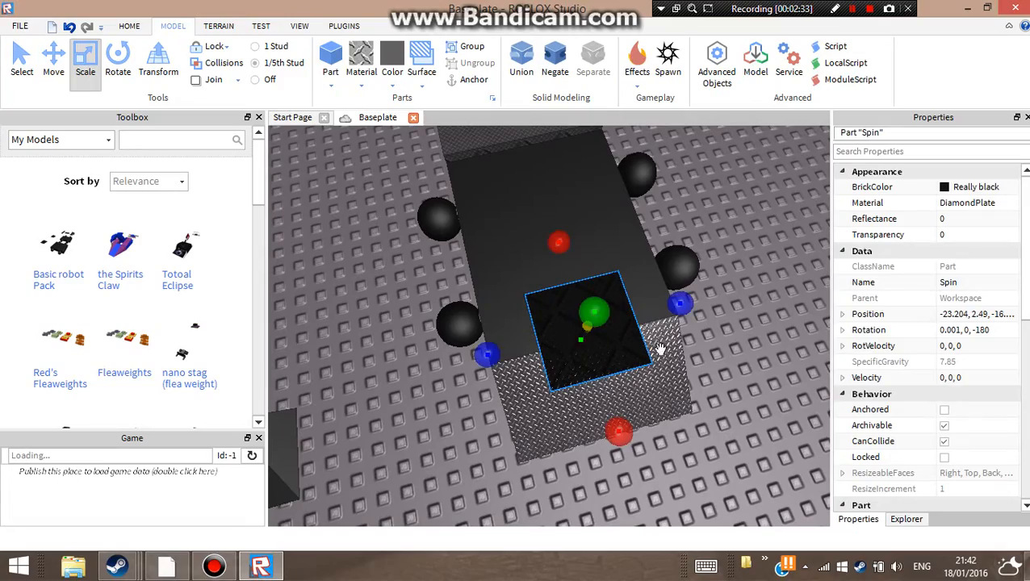
click(760, 320)
scroll(755, 320, up, 3)
right_drag(730, 322, 711, 329)
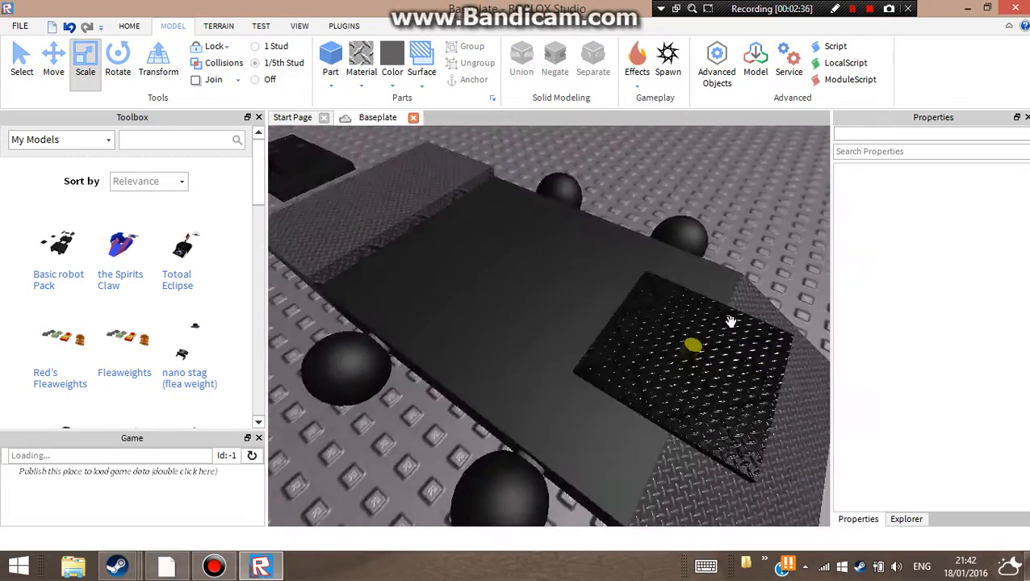
Move the red Spin plate across the floor so it sits beside the stepped black block behind the robot
scroll(731, 323, down, 4)
scroll(711, 329, up, 3)
scroll(710, 329, down, 2)
drag(776, 172, 644, 163)
right_drag(701, 258, 693, 251)
click(696, 253)
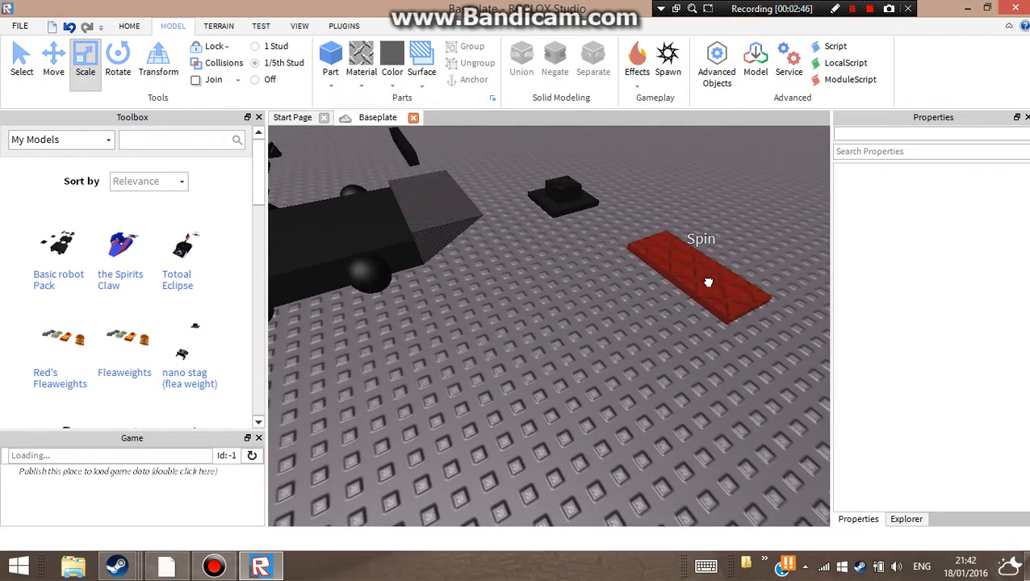
drag(706, 282, 647, 182)
right_drag(648, 182, 647, 182)
drag(647, 183, 642, 188)
right_drag(647, 183, 642, 188)
drag(642, 188, 628, 239)
click(604, 383)
scroll(602, 378, down, 5)
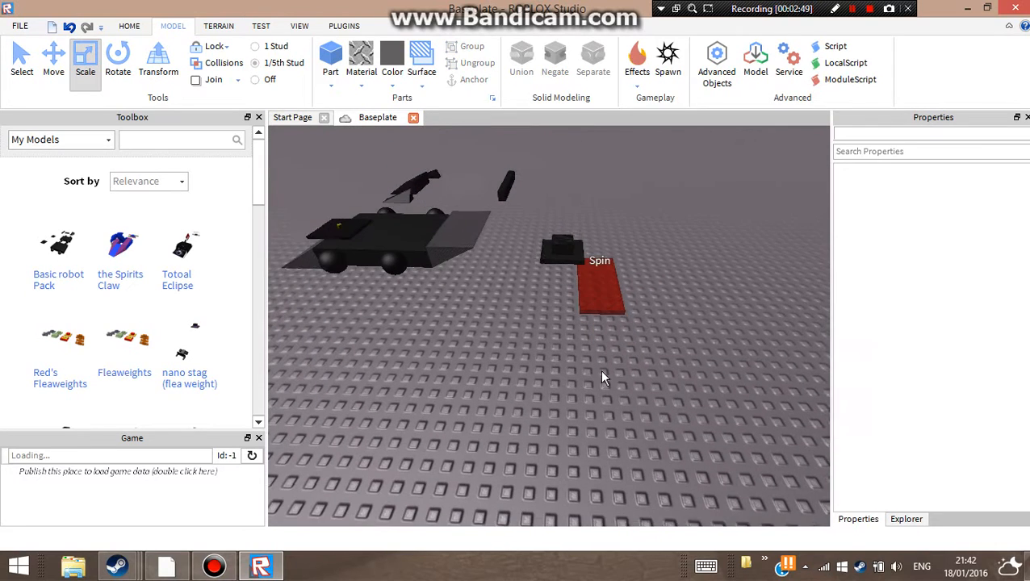
Group the red Spin model with the black Spin plate on the robot
click(602, 292)
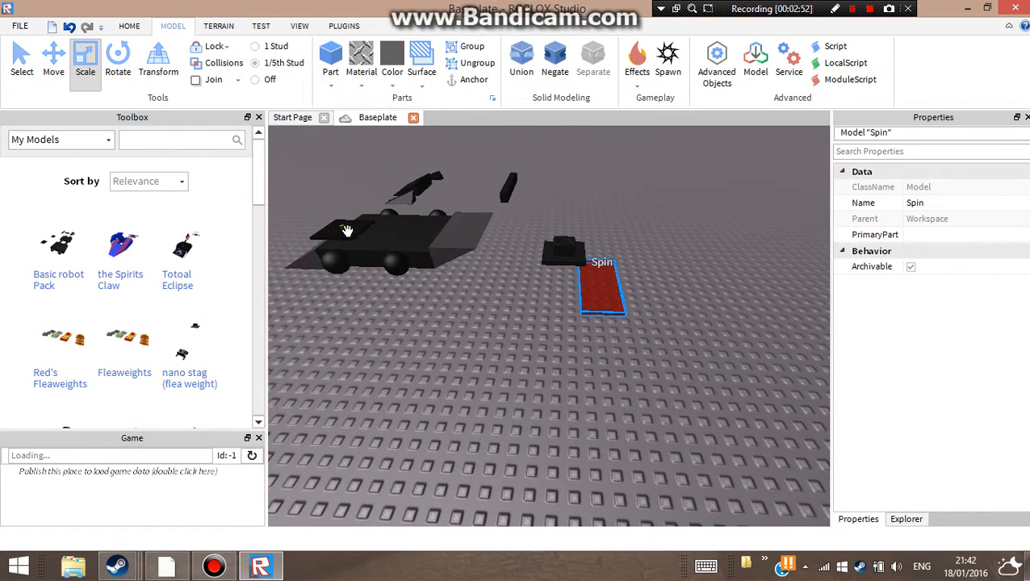
ctrl+click(348, 231)
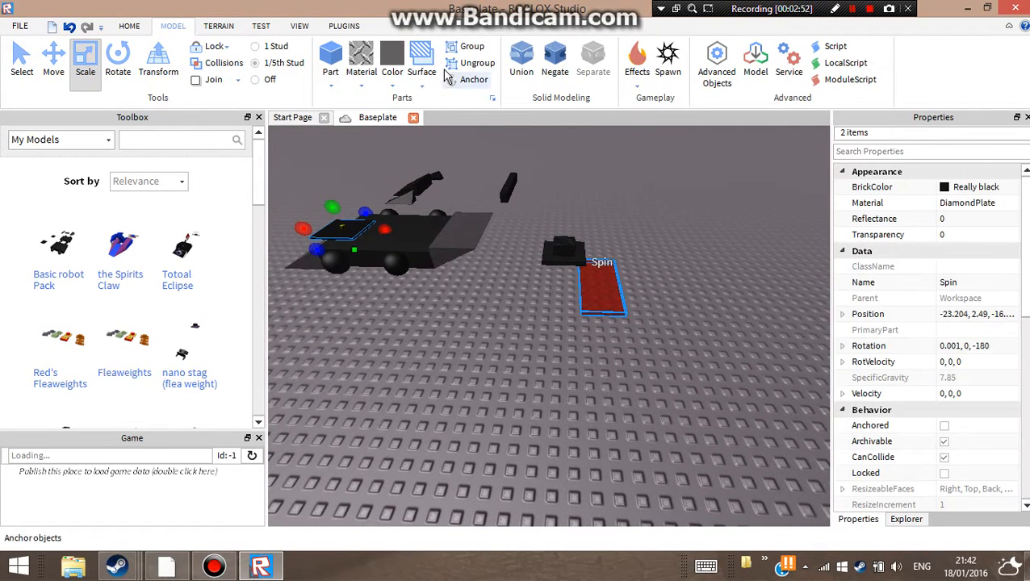
click(465, 46)
click(648, 462)
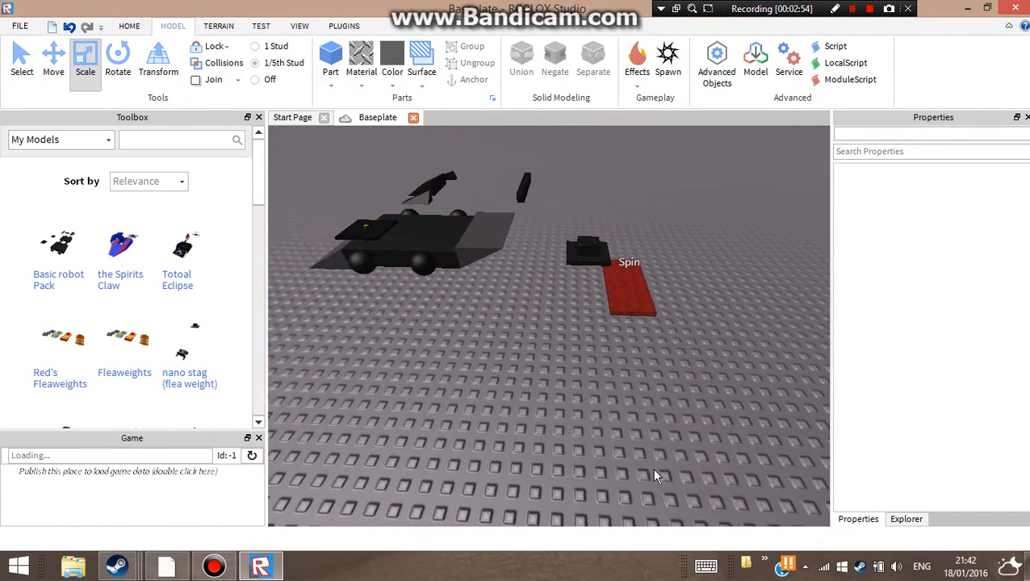
Duplicate the group containing the red and black Spin plates
right_drag(652, 467, 348, 394)
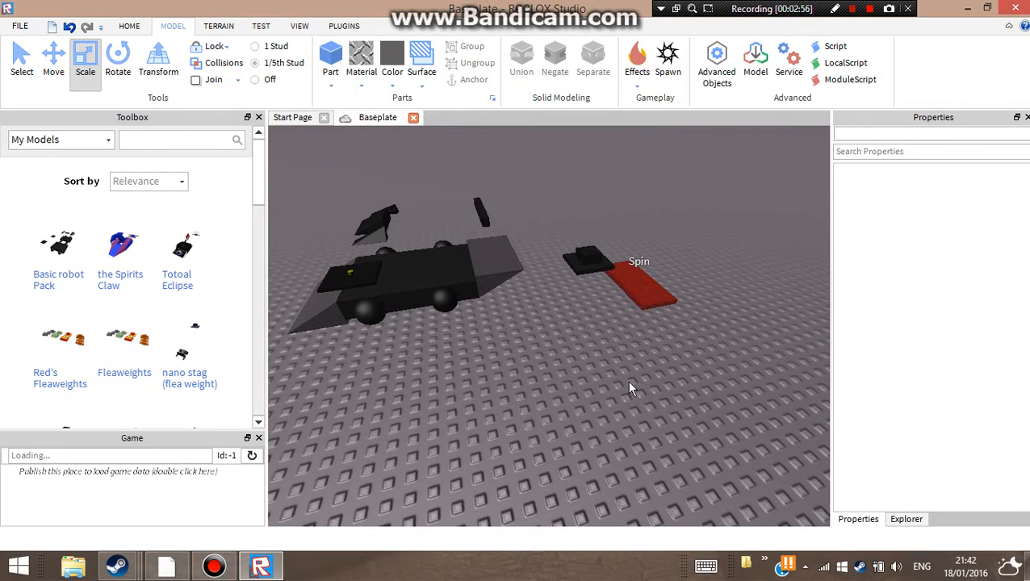
right_drag(628, 380, 627, 380)
key(w)
key(a)
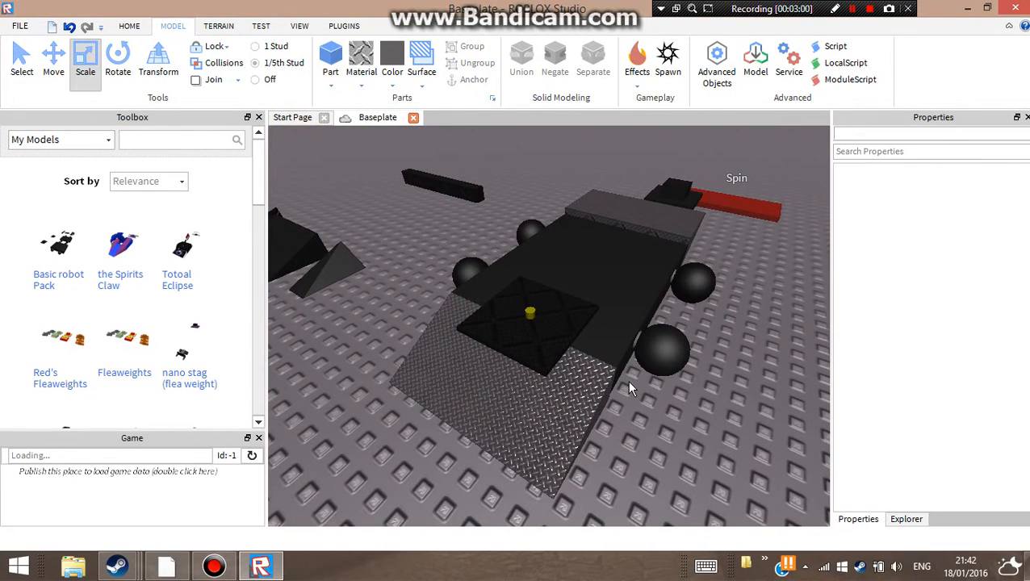
scroll(660, 404, down, 6)
click(670, 359)
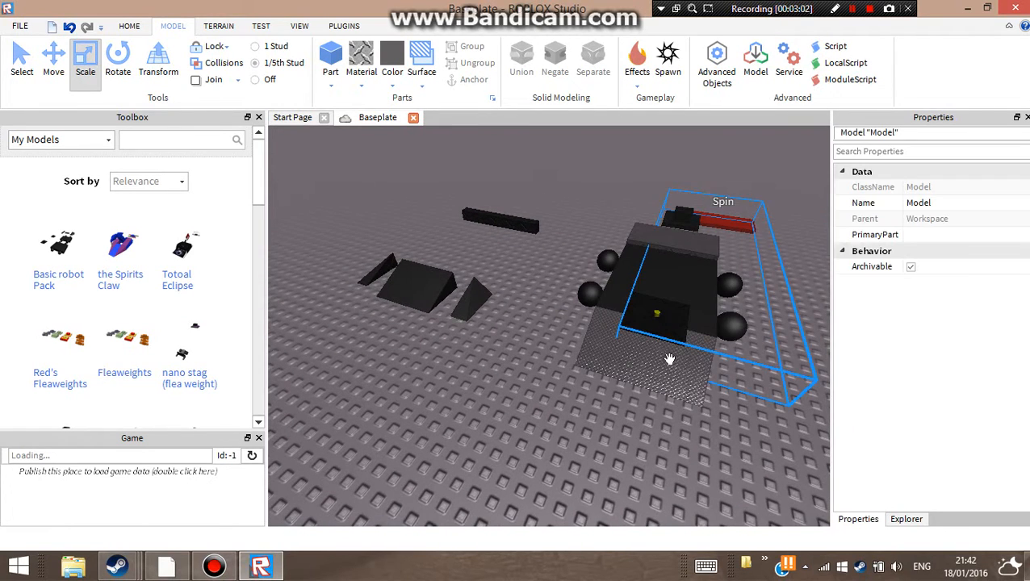
key(f)
click(125, 26)
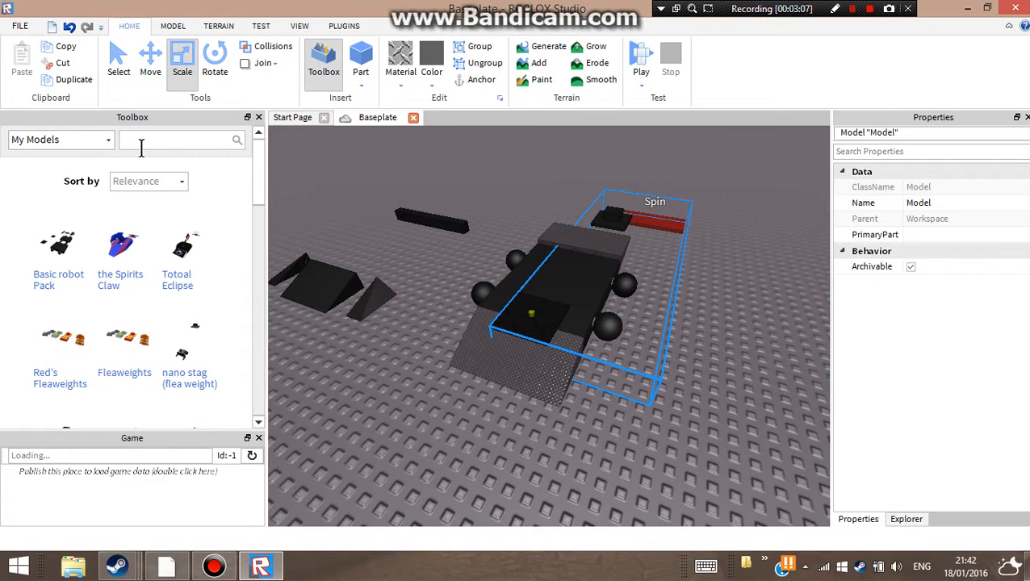
click(75, 80)
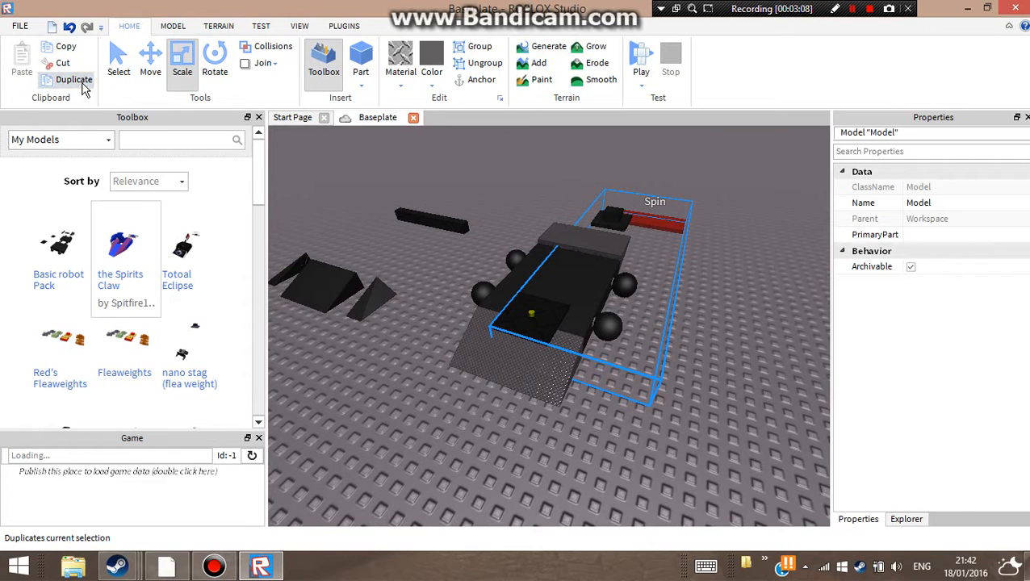
Move the duplicated Spin group sideways onto the open floor beside the robot
scroll(517, 304, down, 3)
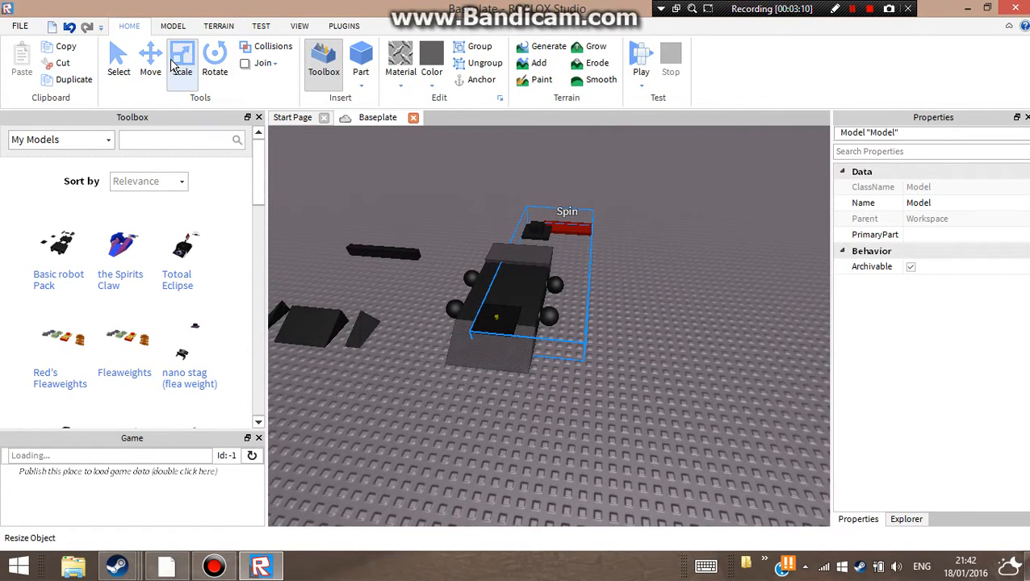
click(150, 61)
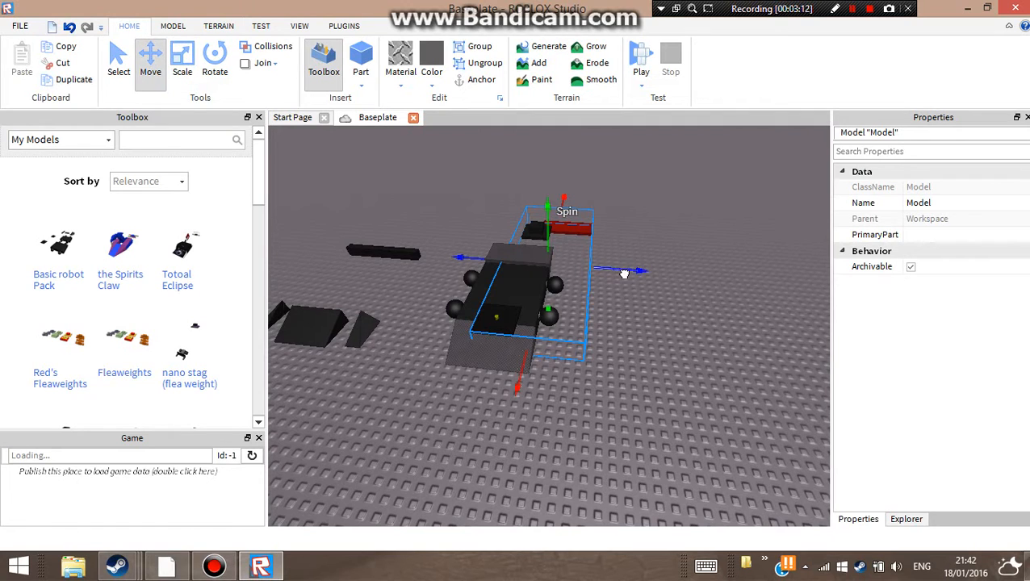
drag(625, 273, 768, 301)
click(630, 394)
scroll(630, 393, up, 2)
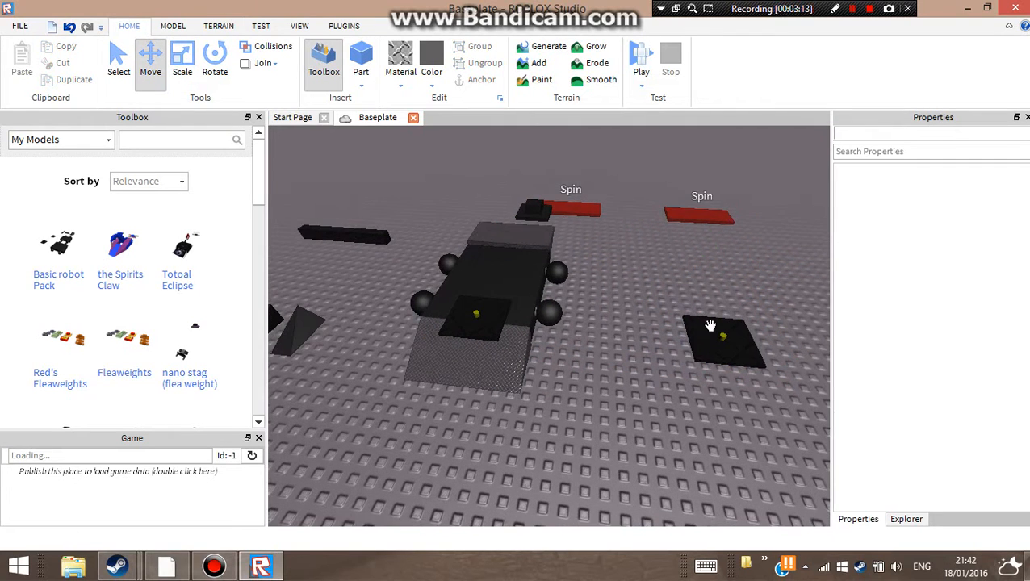
Ungroup the duplicated Spin group beside the robot
click(710, 326)
scroll(711, 325, down, 2)
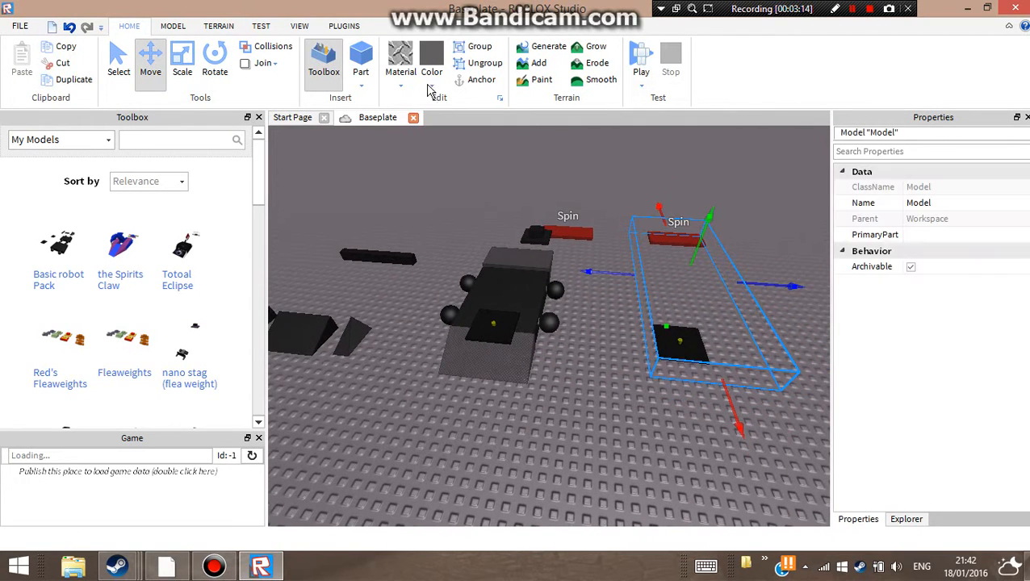
click(483, 63)
click(594, 432)
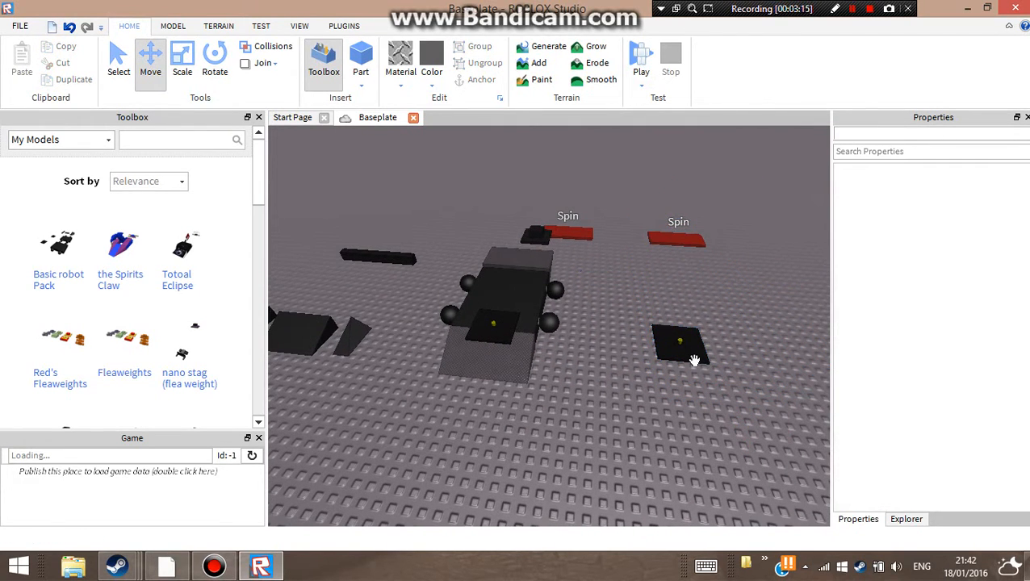
Move the copied black Spin plate closer to the robot and tilt it 90 degrees to stand upright
drag(694, 360, 657, 323)
key(ctrl+t)
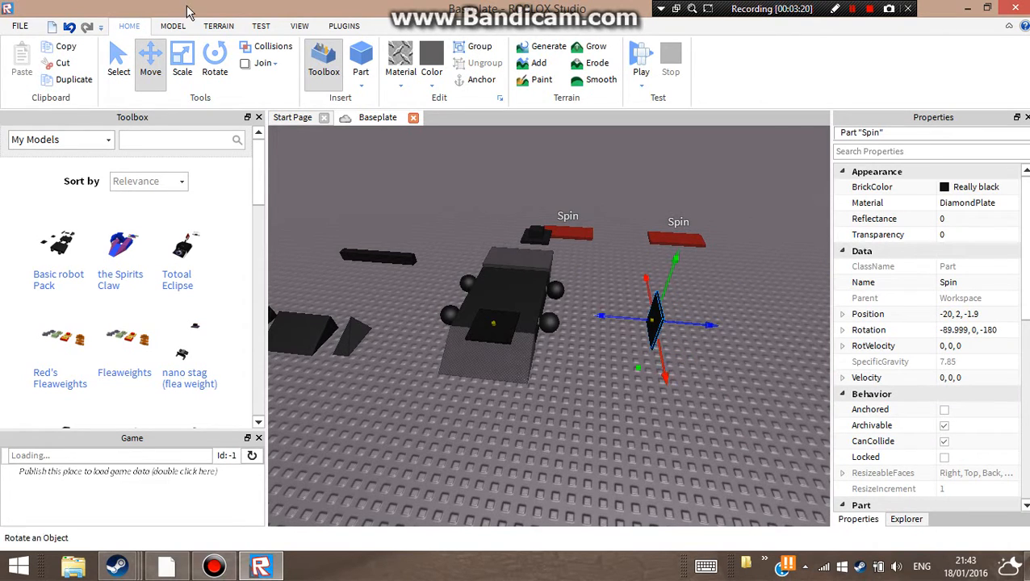
click(598, 397)
Move the long black bar from the floor onto the robot's deck beside the rear wedge
key(w)
right_drag(598, 393, 593, 384)
key(a)
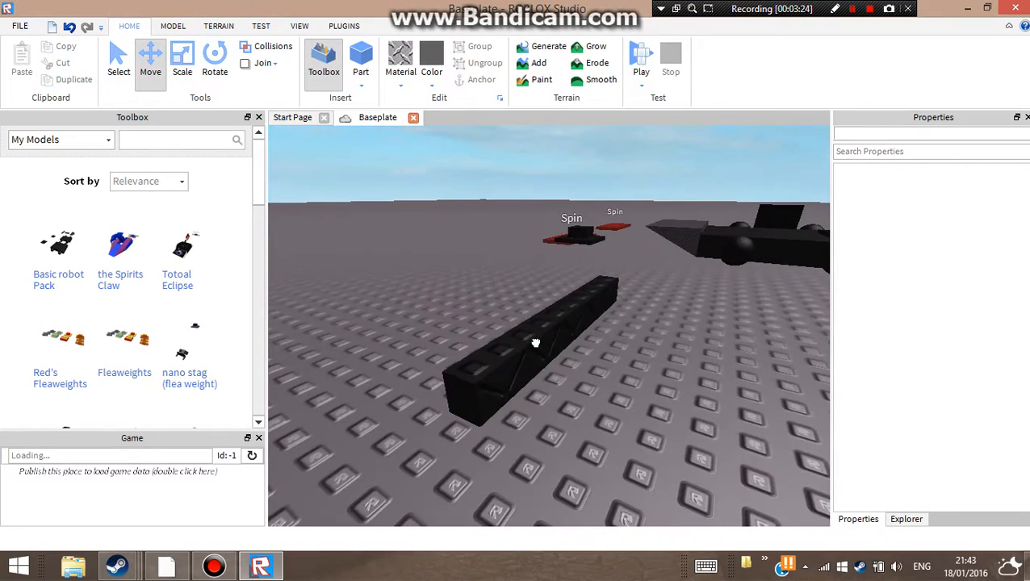
drag(537, 342, 671, 335)
right_drag(662, 339, 671, 335)
drag(672, 335, 659, 350)
key(w)
right_drag(672, 335, 659, 350)
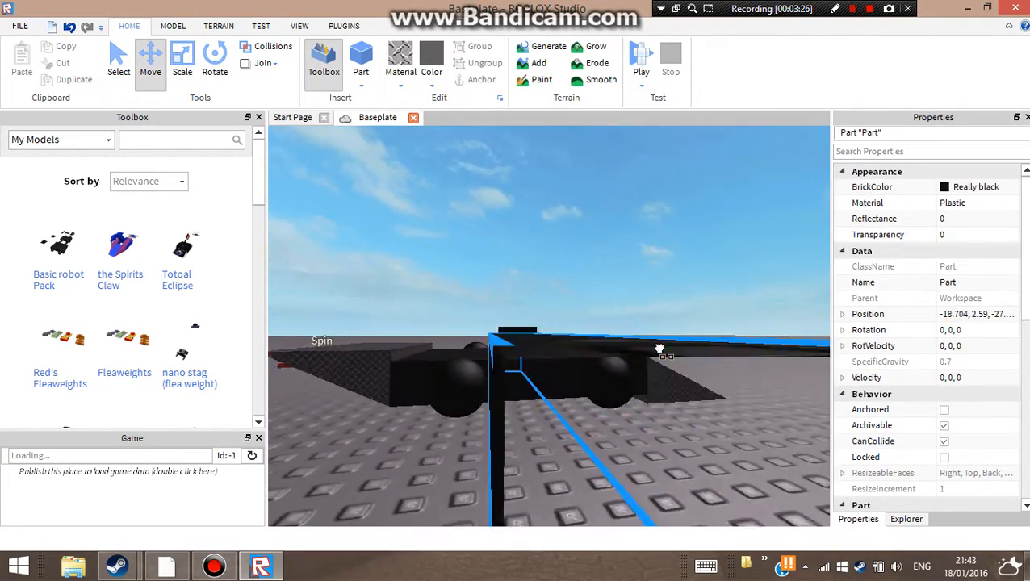
drag(660, 349, 660, 349)
right_drag(660, 350, 660, 349)
drag(660, 350, 663, 358)
right_drag(660, 350, 662, 358)
drag(663, 358, 658, 348)
right_drag(658, 350, 658, 349)
key(s)
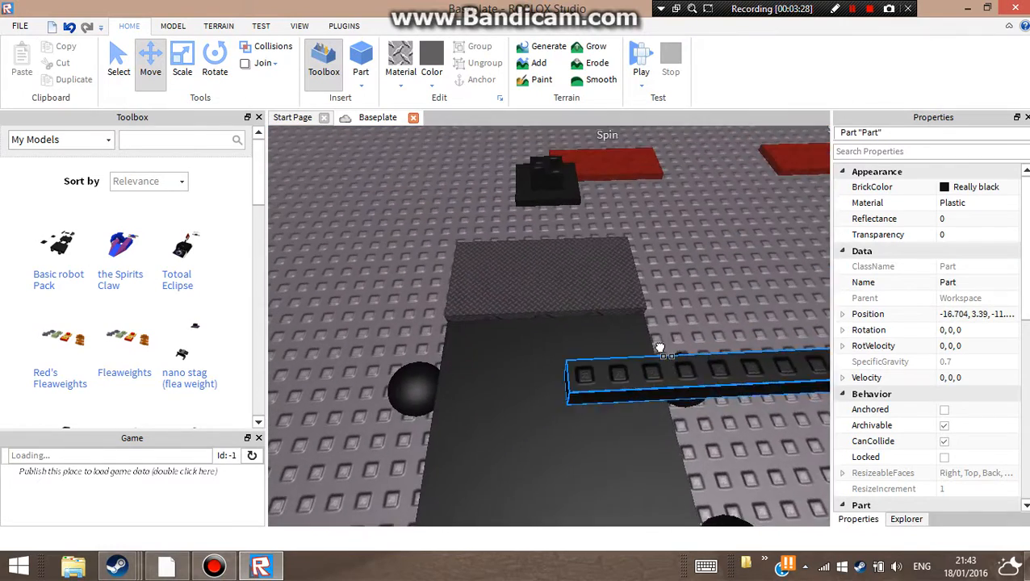
drag(658, 348, 662, 351)
right_drag(659, 348, 661, 350)
drag(661, 351, 662, 350)
right_drag(662, 351, 466, 297)
Scale the long black bar down to a short block at the corner of the robot's deck
click(182, 65)
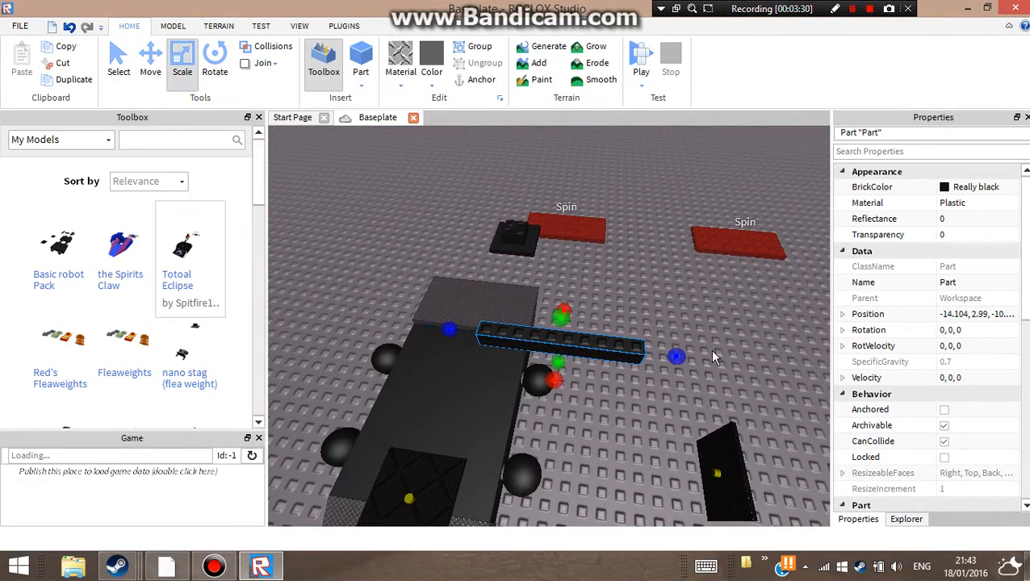
drag(675, 357, 547, 353)
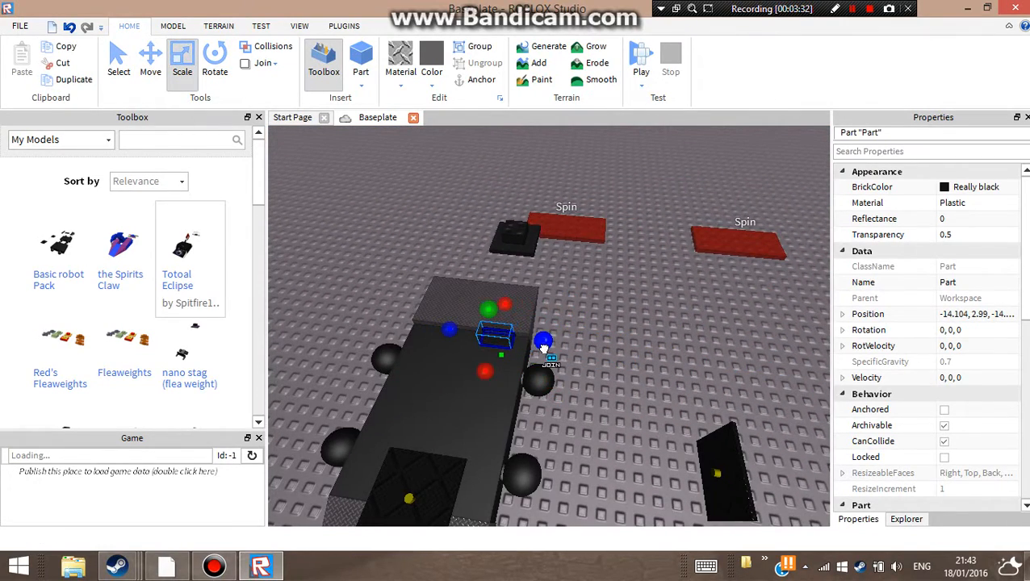
click(618, 374)
right_drag(618, 374, 594, 369)
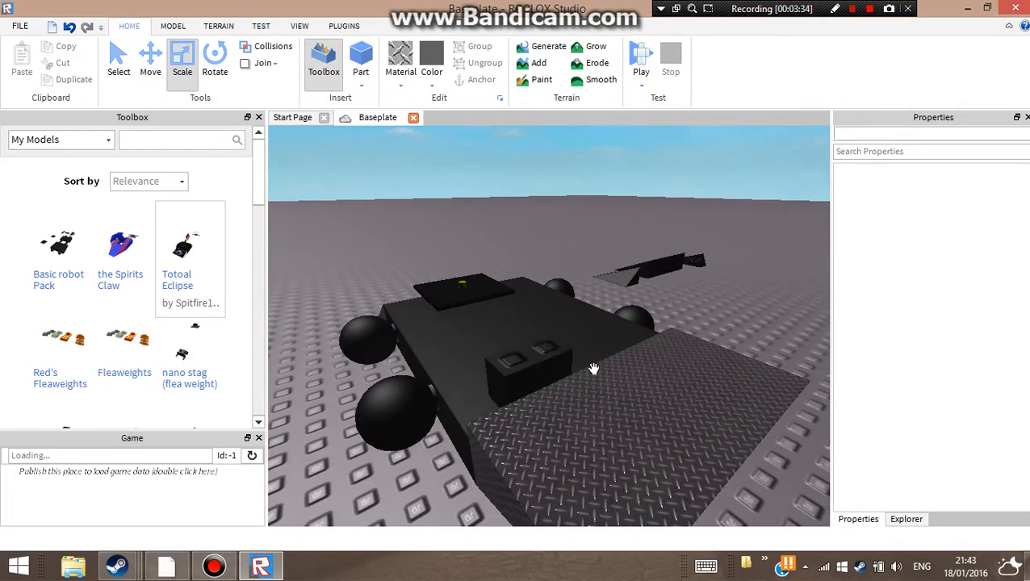
Scale the short black block upward to make it taller
click(537, 368)
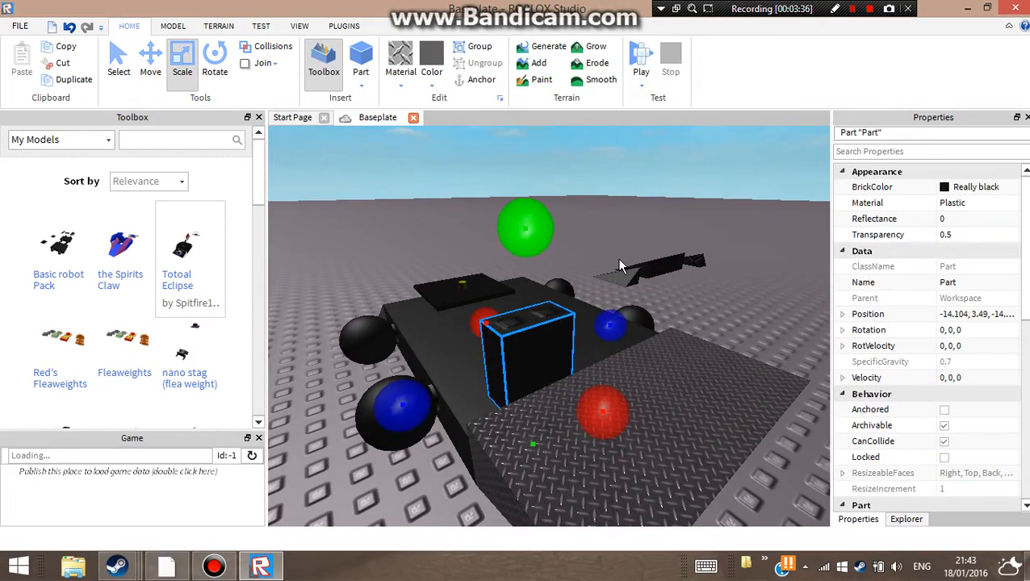
click(724, 307)
right_drag(724, 307, 726, 308)
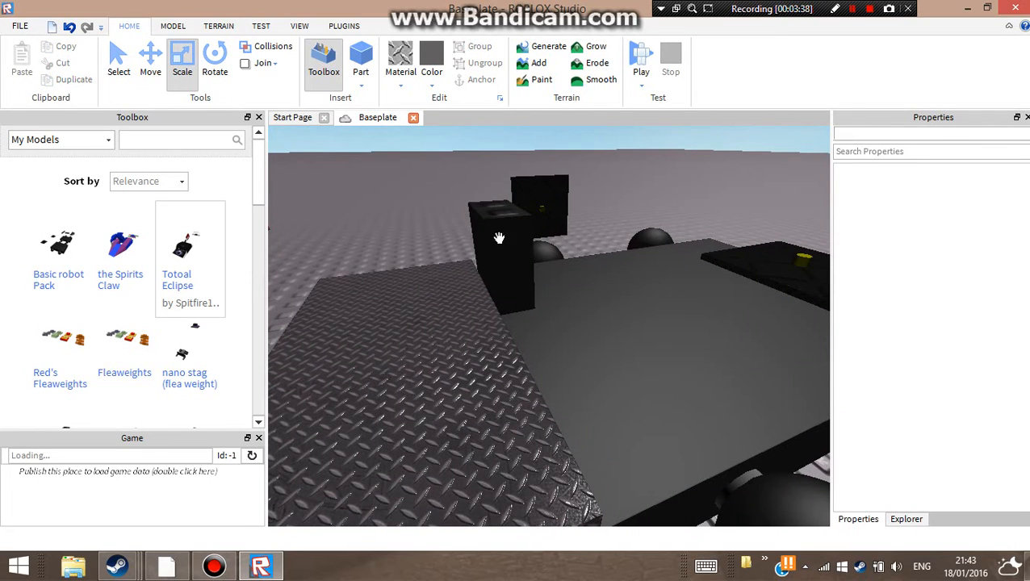
Raise the tall black block above the robot's deck to expose its underside
click(501, 266)
click(150, 63)
drag(494, 160, 480, 127)
click(644, 227)
right_drag(644, 228, 646, 228)
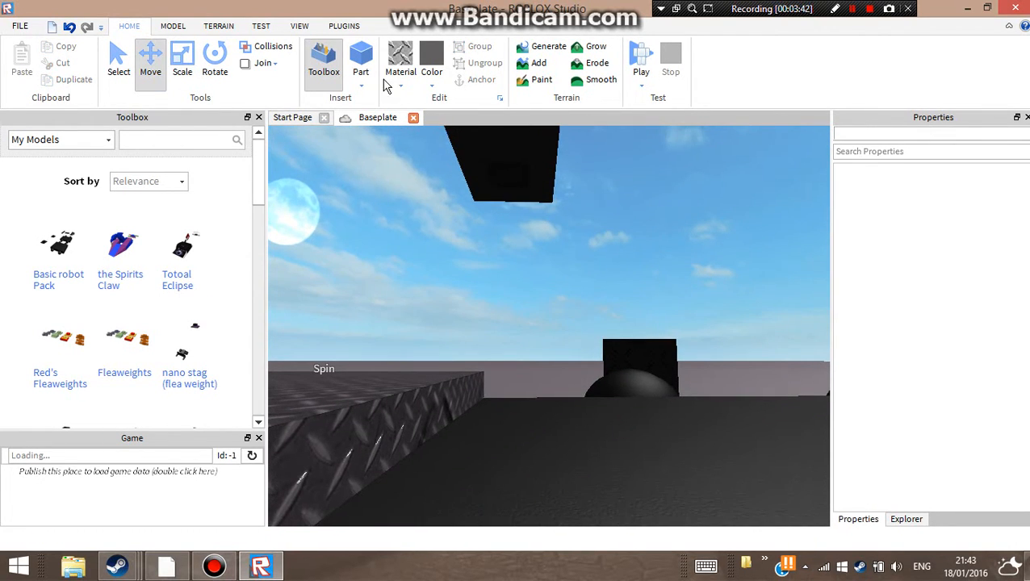
Change the surface type on the underside of the raised black block
click(173, 26)
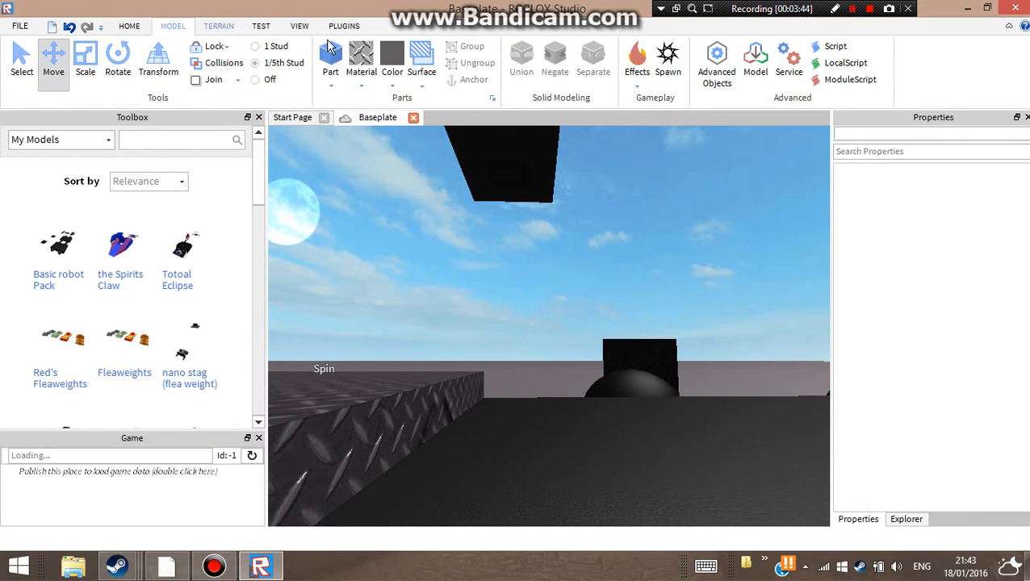
click(423, 76)
click(437, 200)
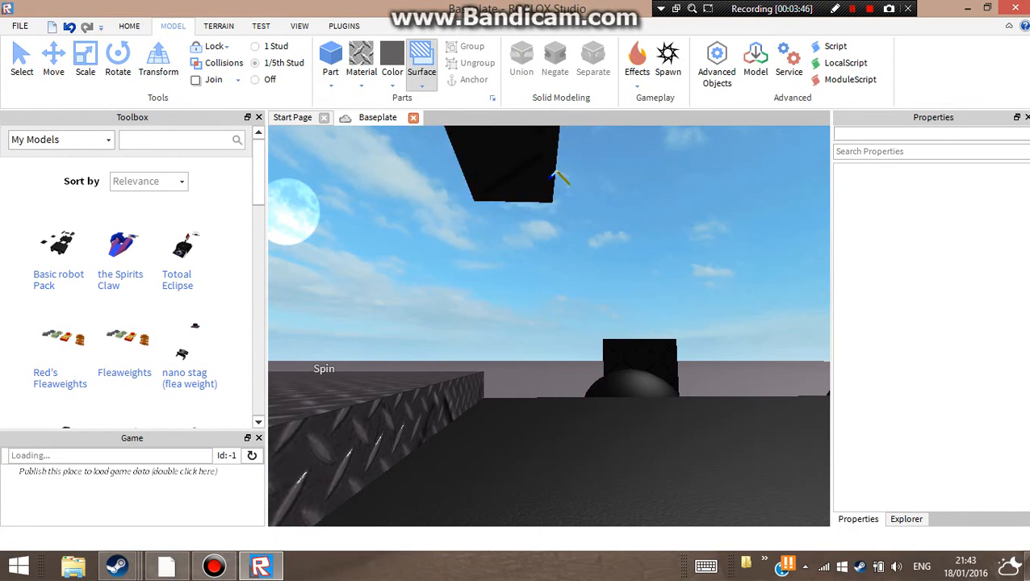
right_drag(557, 176, 581, 300)
scroll(584, 307, down, 4)
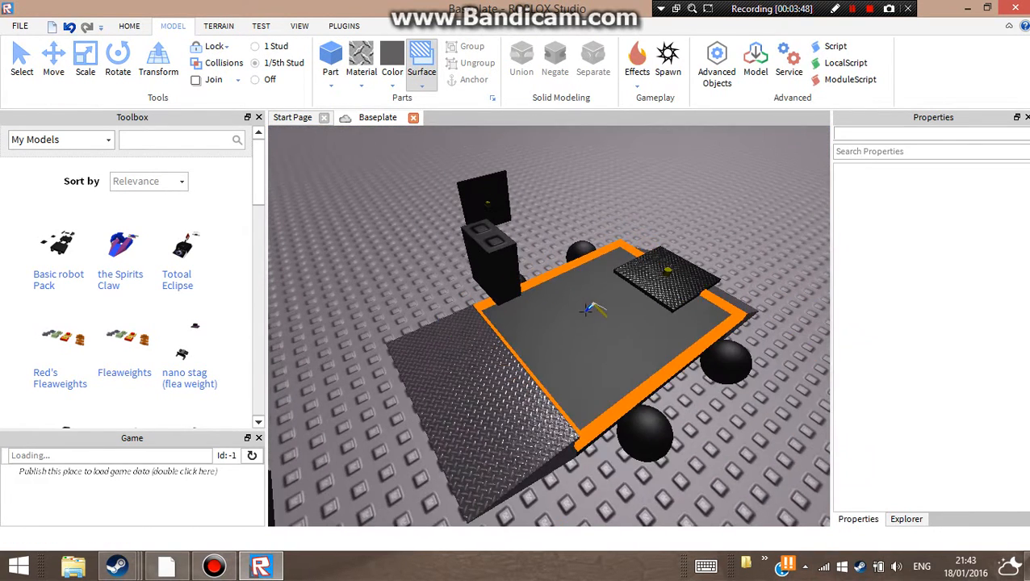
Lower the black block back onto the robot's deck beside the rear wedge
click(53, 59)
click(485, 240)
drag(476, 177, 483, 242)
click(709, 247)
Resize the upright black Spin plate beside the tall black block to 2, 1, 2
right_drag(709, 246, 709, 243)
click(445, 264)
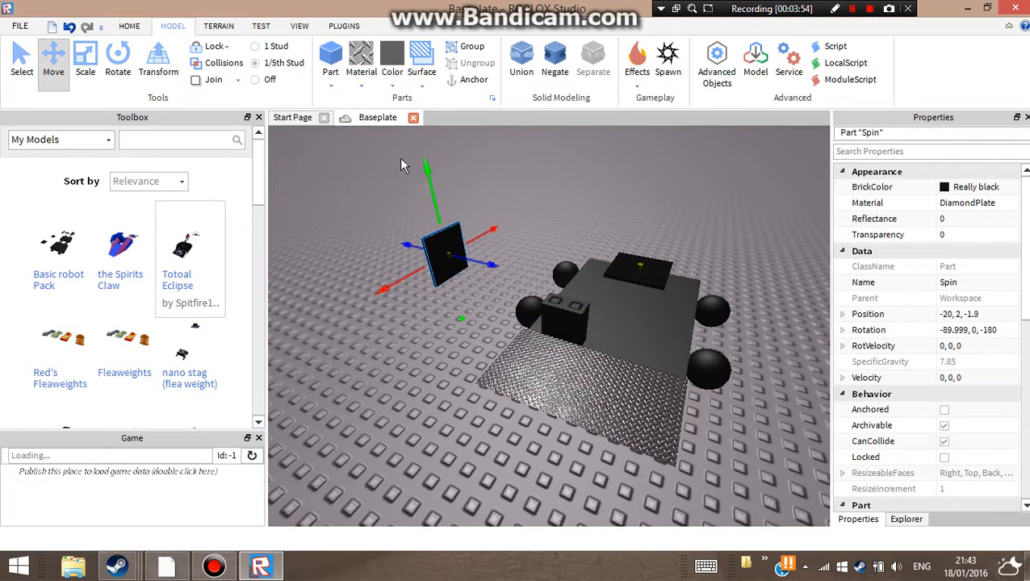
click(391, 209)
scroll(507, 230, up, 6)
drag(453, 242, 468, 207)
scroll(950, 403, down, 3)
scroll(951, 403, down, 1)
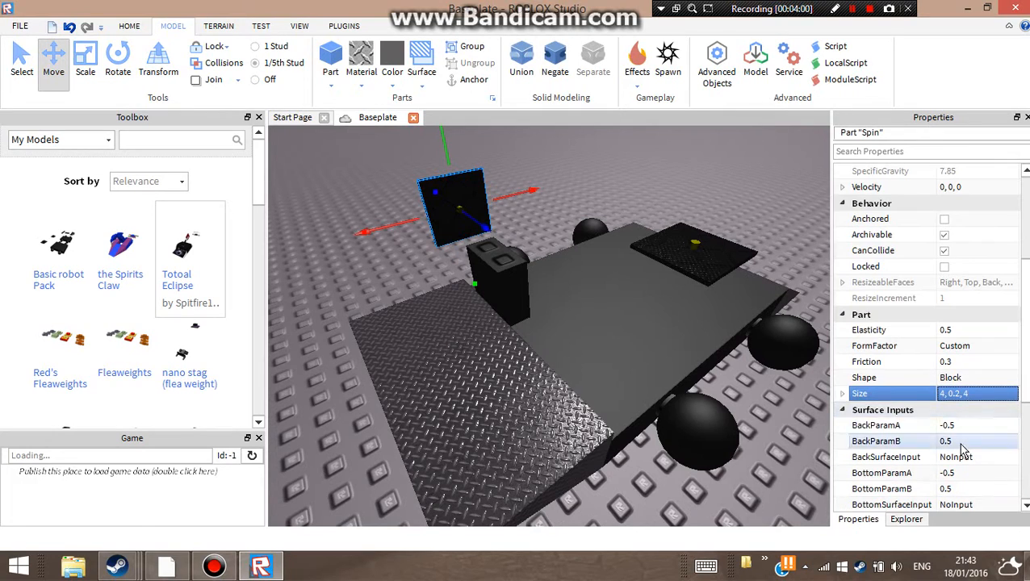
click(946, 396)
double_click(946, 393)
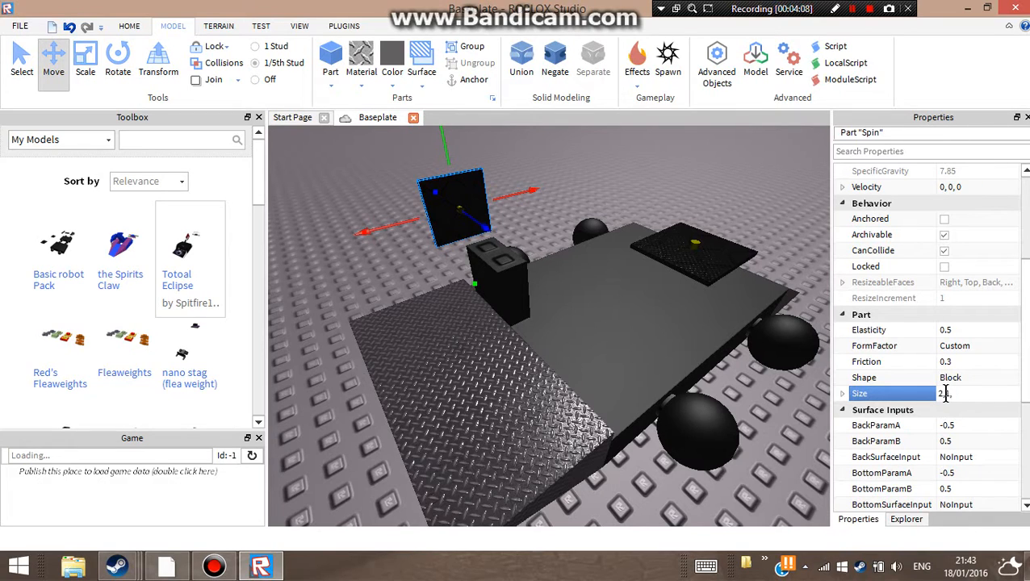
text(2)
key(Return)
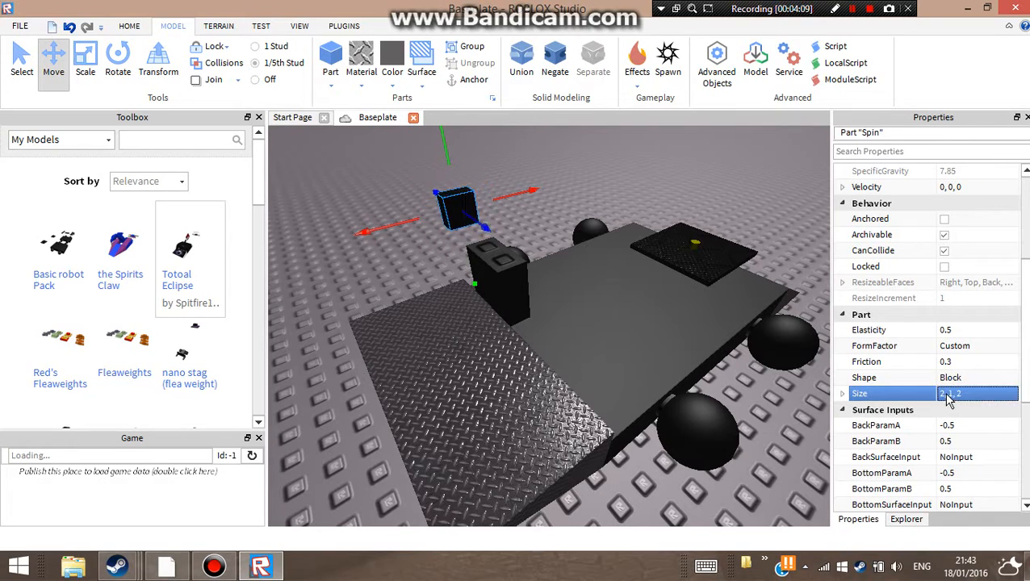
Attach the resized Spin block to the side of the tall black support block
click(628, 164)
drag(451, 214, 520, 281)
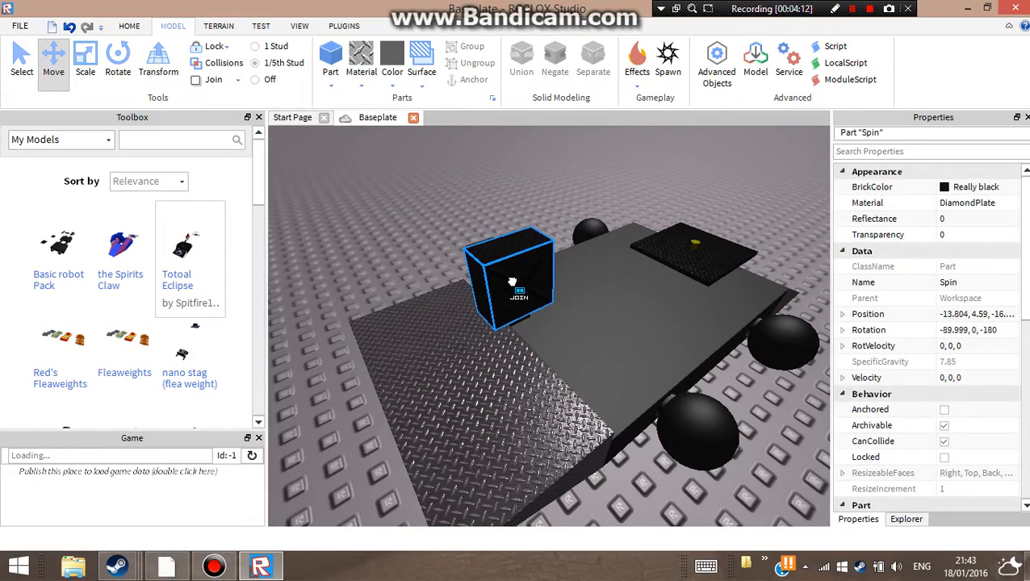
right_drag(520, 281, 608, 375)
Scale the tall black support block slightly upward
click(521, 323)
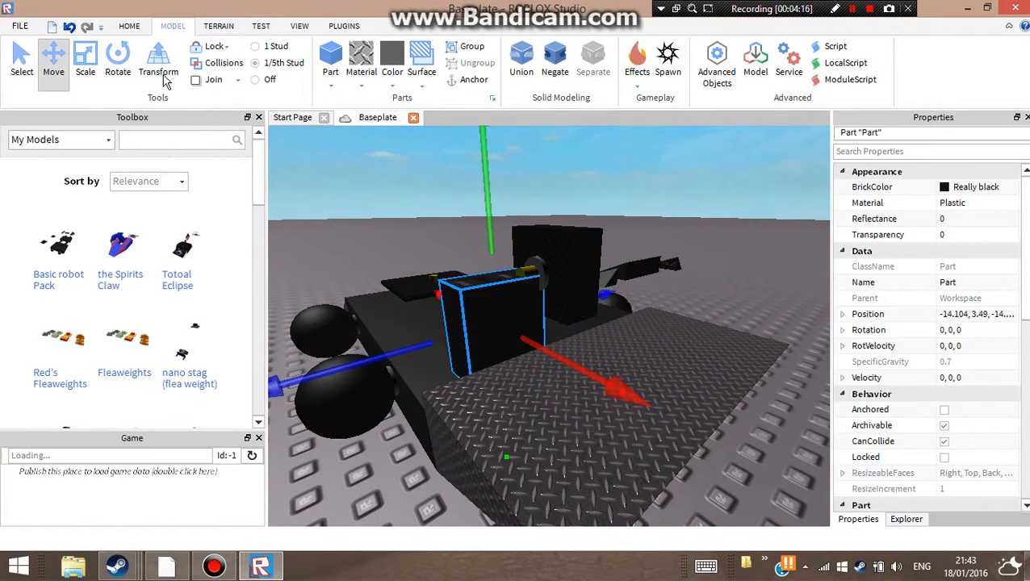
click(85, 63)
drag(473, 189, 485, 159)
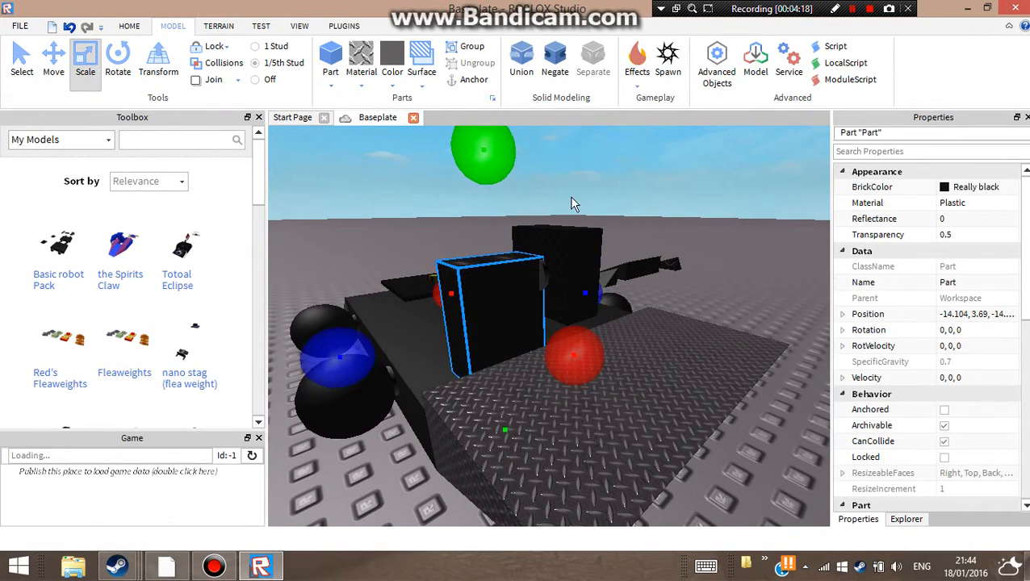
click(769, 257)
Examine from several angles how the Spin block sits on the support block above the robot's deck
key(w)
right_drag(769, 257, 771, 262)
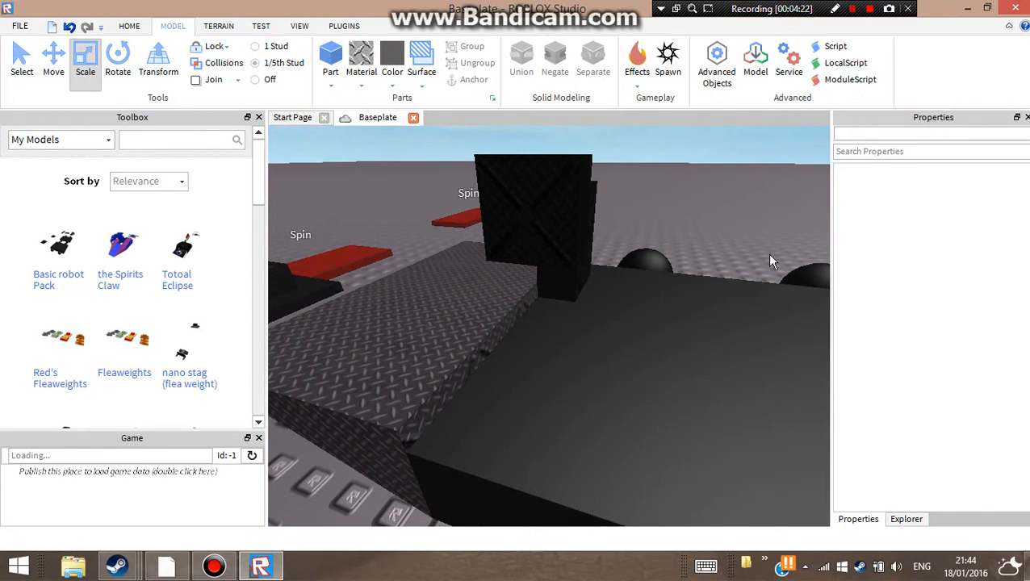
scroll(730, 239, up, 5)
scroll(730, 241, down, 2)
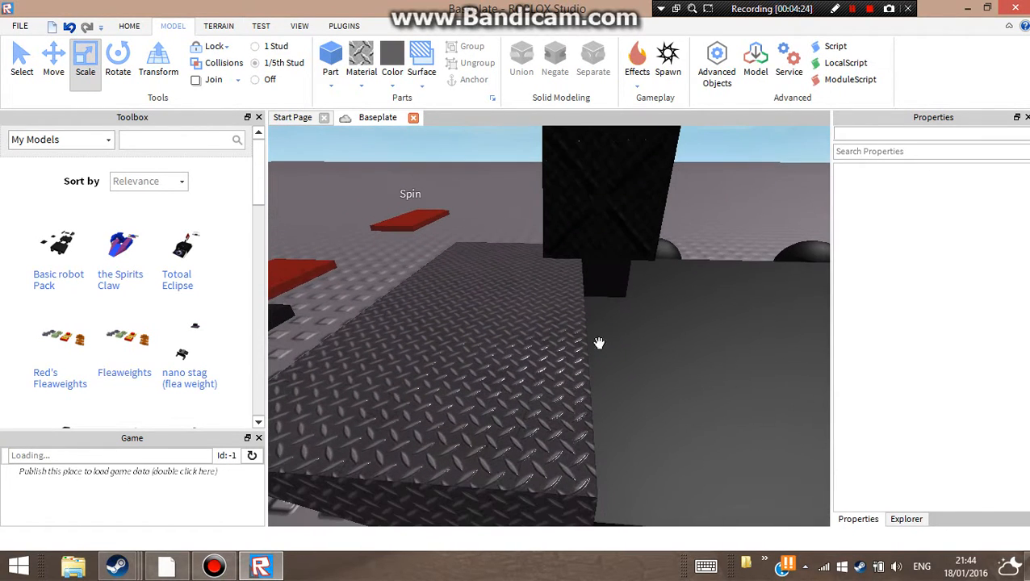
right_drag(538, 305, 538, 305)
scroll(539, 305, down, 3)
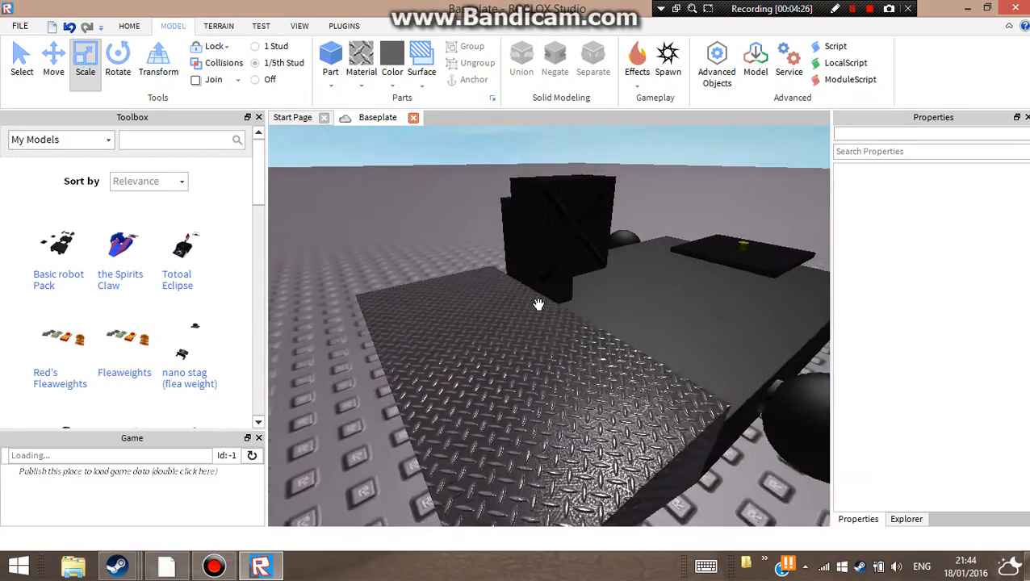
scroll(549, 290, up, 2)
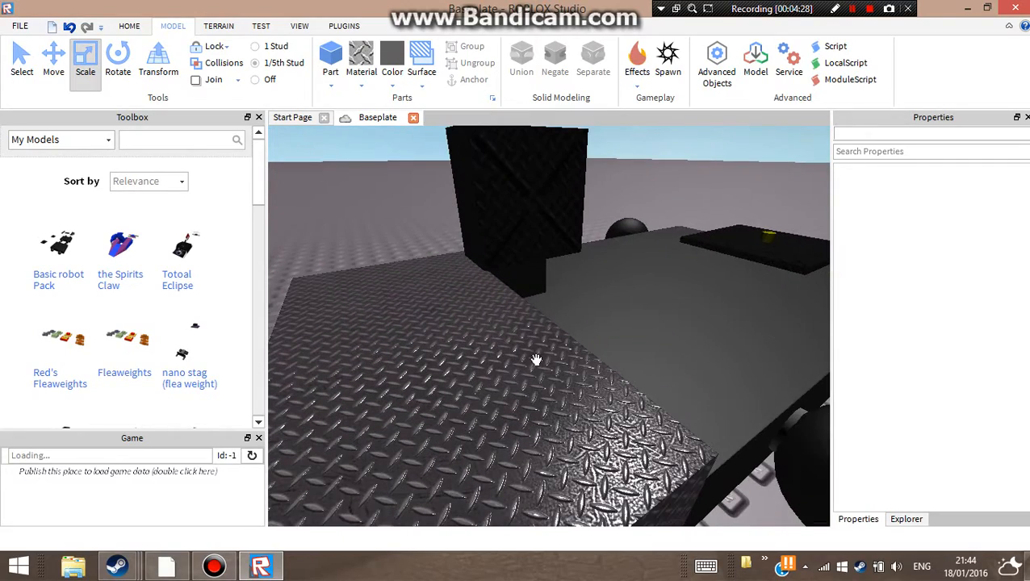
right_drag(537, 360, 596, 350)
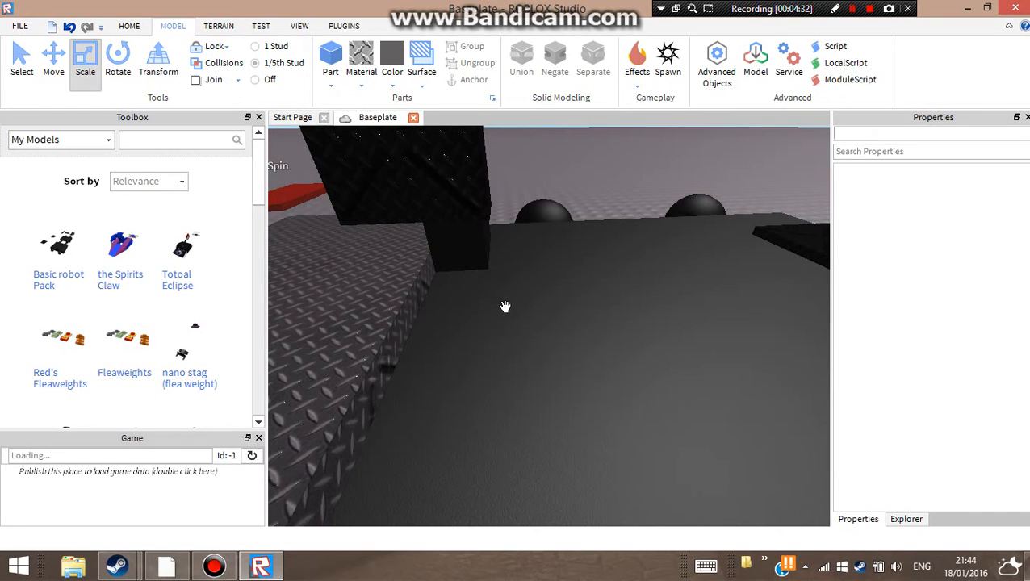
Move the farther red Spin model to open floor on the near side of the other red Spin model
scroll(506, 306, down, 10)
click(442, 213)
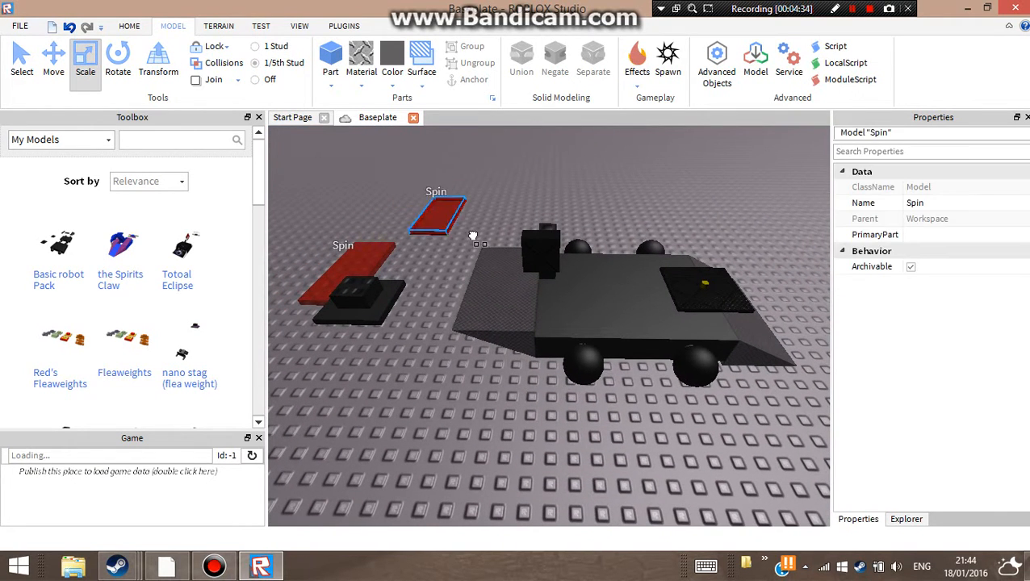
drag(473, 236, 401, 420)
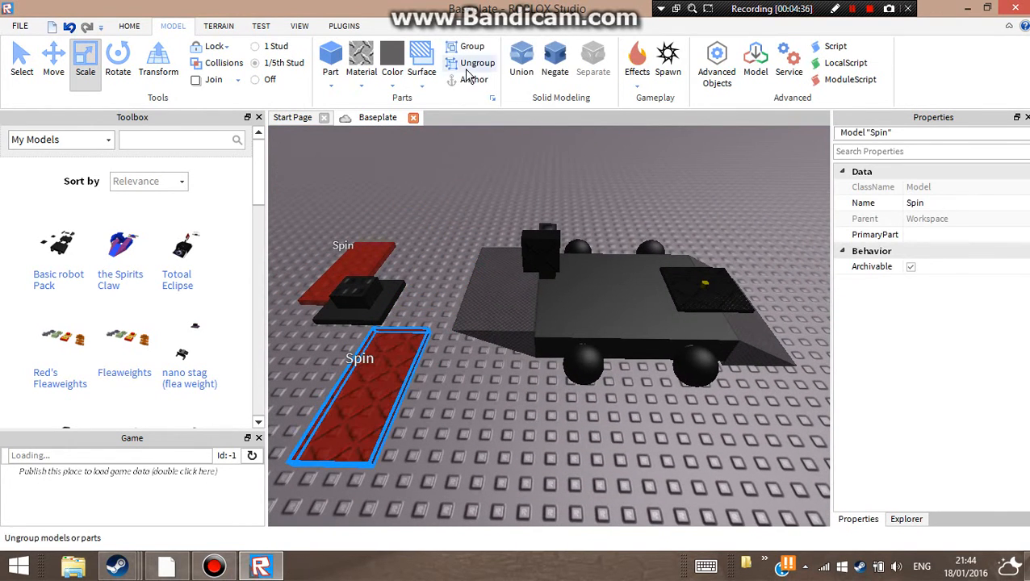
Group the relocated red Spin model with the Spin block mounted on the support block
ctrl+click(546, 252)
click(468, 47)
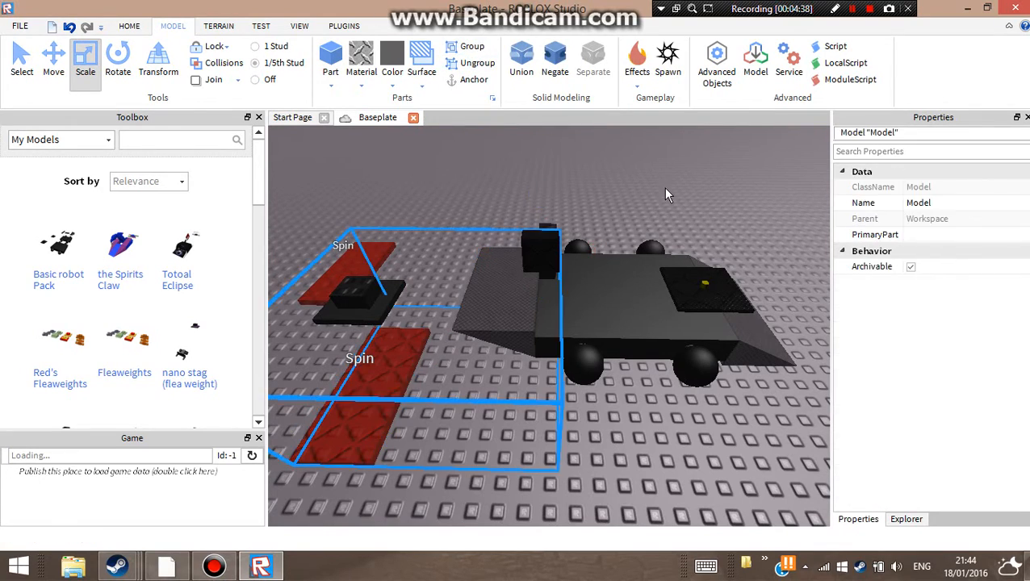
click(667, 189)
scroll(666, 189, down, 3)
right_drag(666, 189, 659, 207)
right_drag(619, 359, 617, 359)
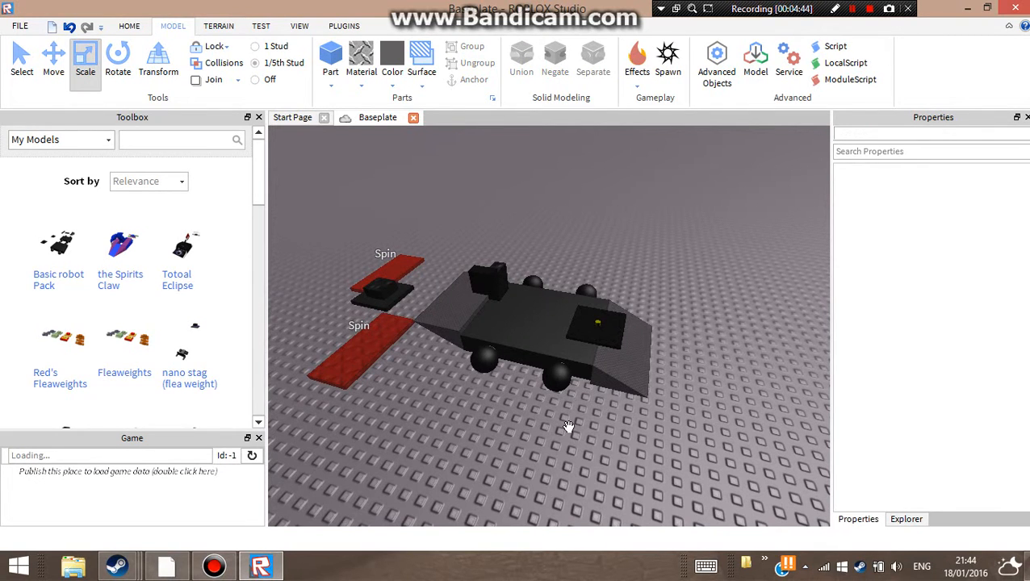
right_drag(525, 426, 524, 421)
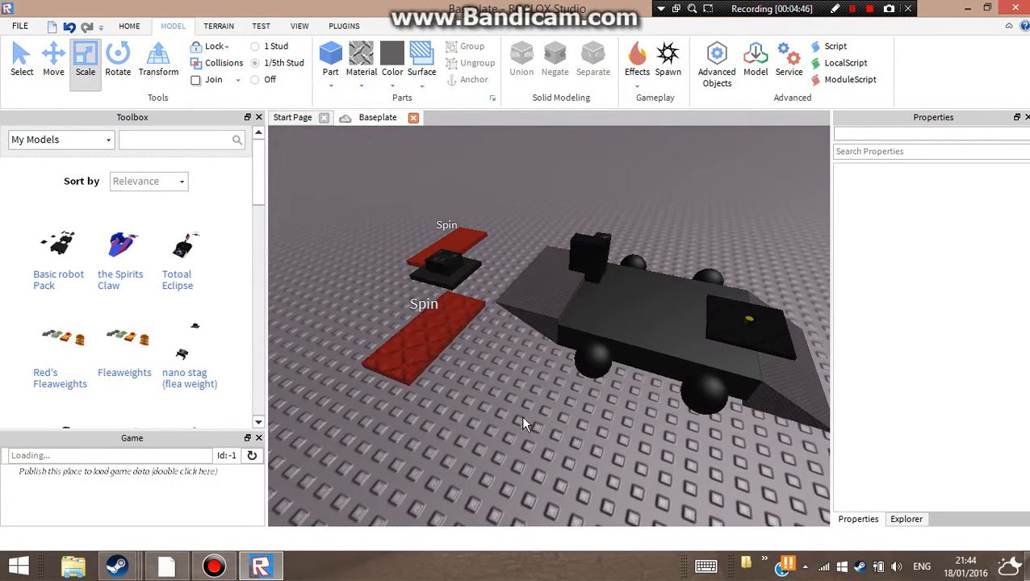
click(429, 339)
click(661, 443)
Disable PGSPhysicsSolverEnabled for the Workspace
click(907, 519)
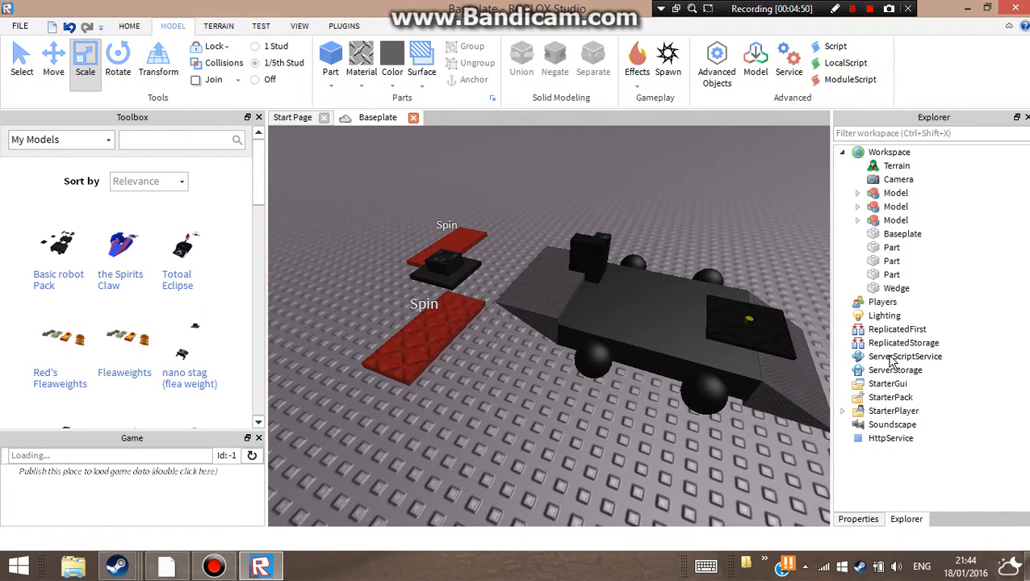
click(904, 153)
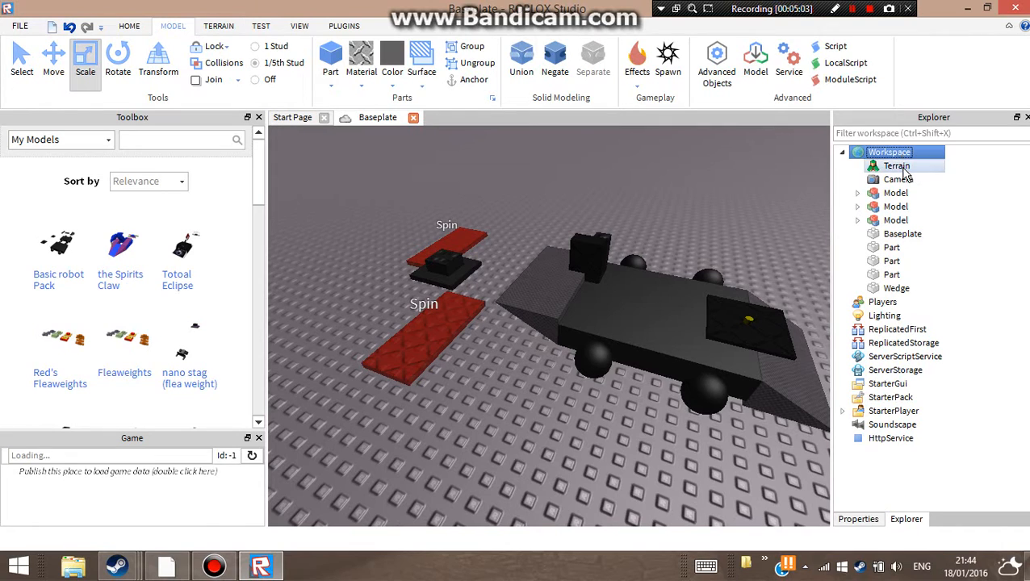
click(859, 520)
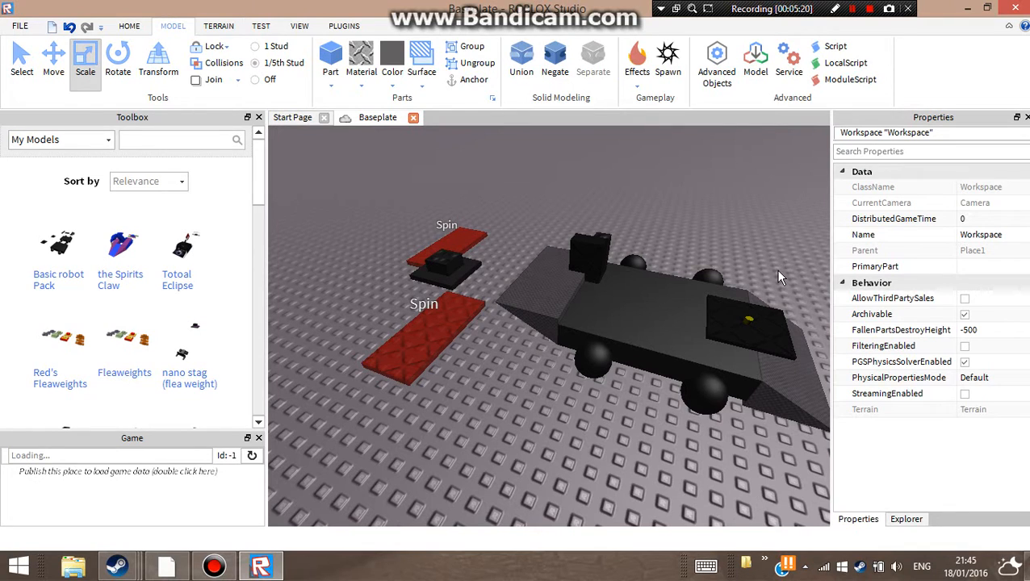
click(965, 362)
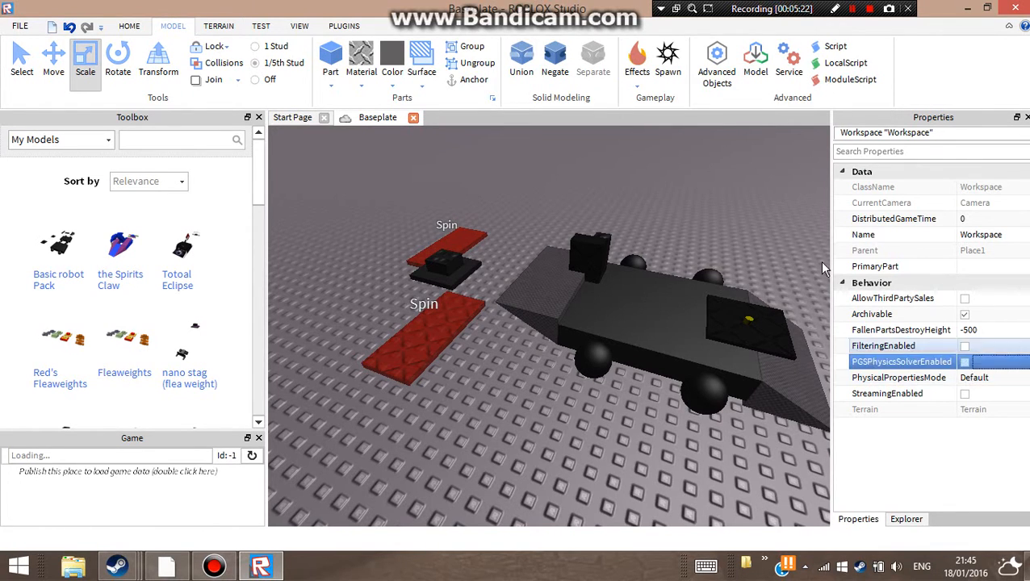
click(785, 218)
Ungroup the model that combines the red Spin model and the mounted Spin block
scroll(754, 234, up, 5)
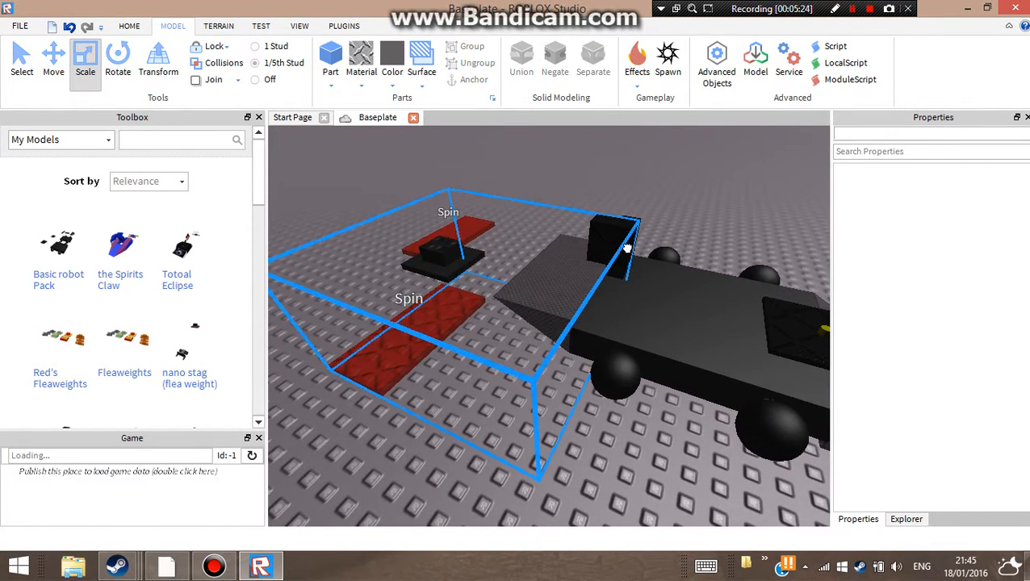
click(627, 249)
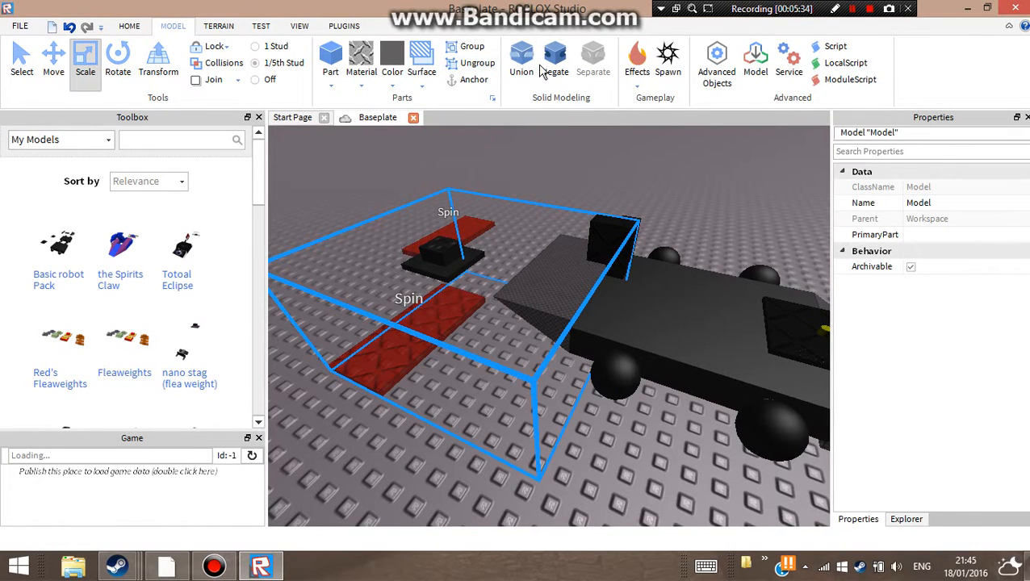
click(478, 65)
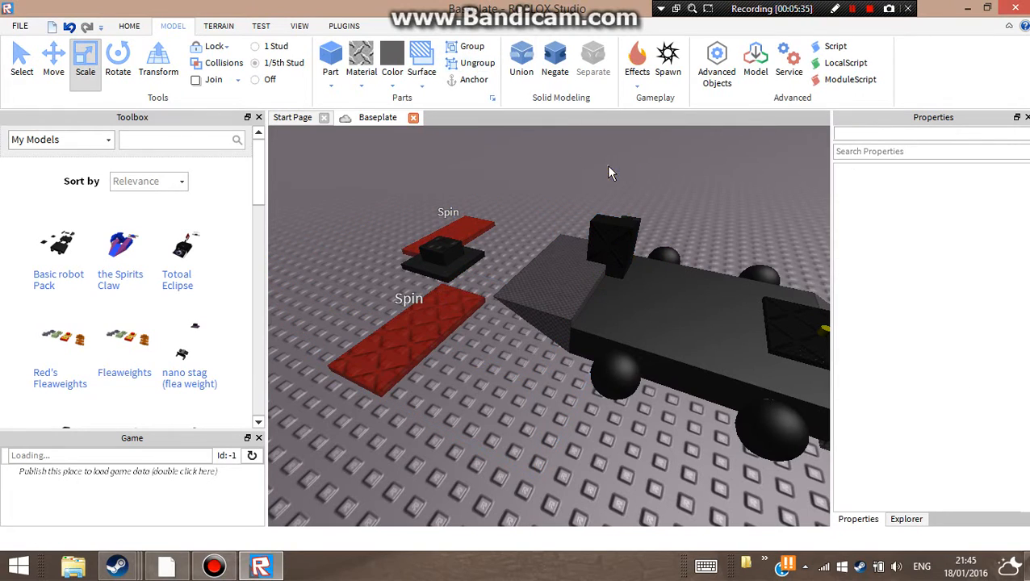
Set the motor speed to 3 in the Script under the nearer red Spin model's Head, then return to the Baseplate view
click(394, 343)
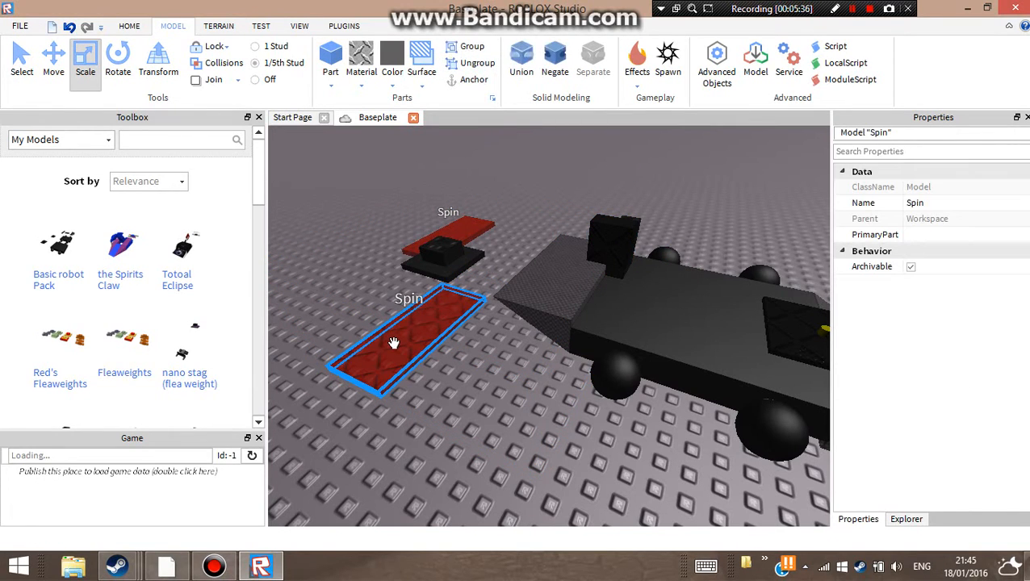
click(898, 521)
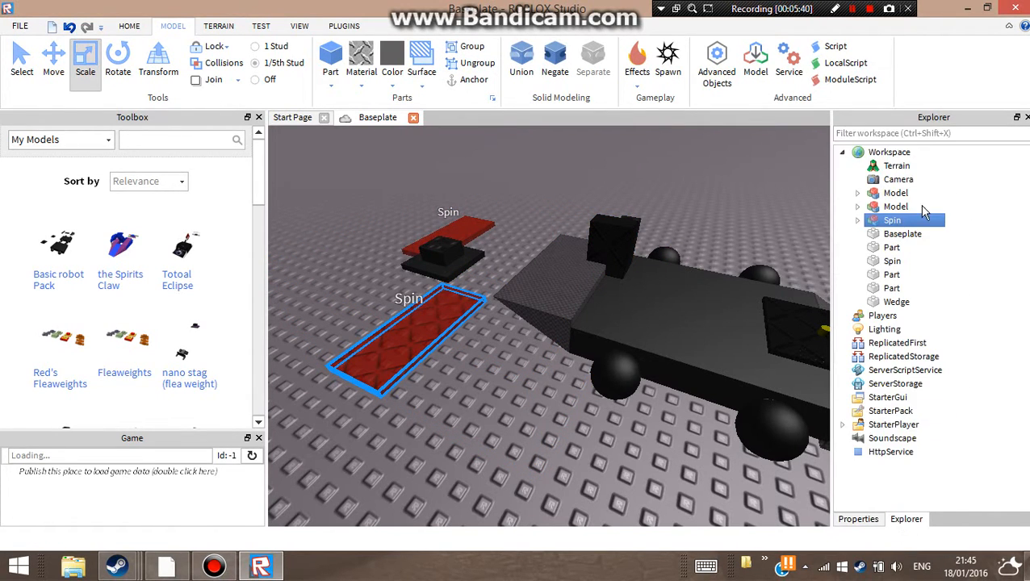
click(858, 221)
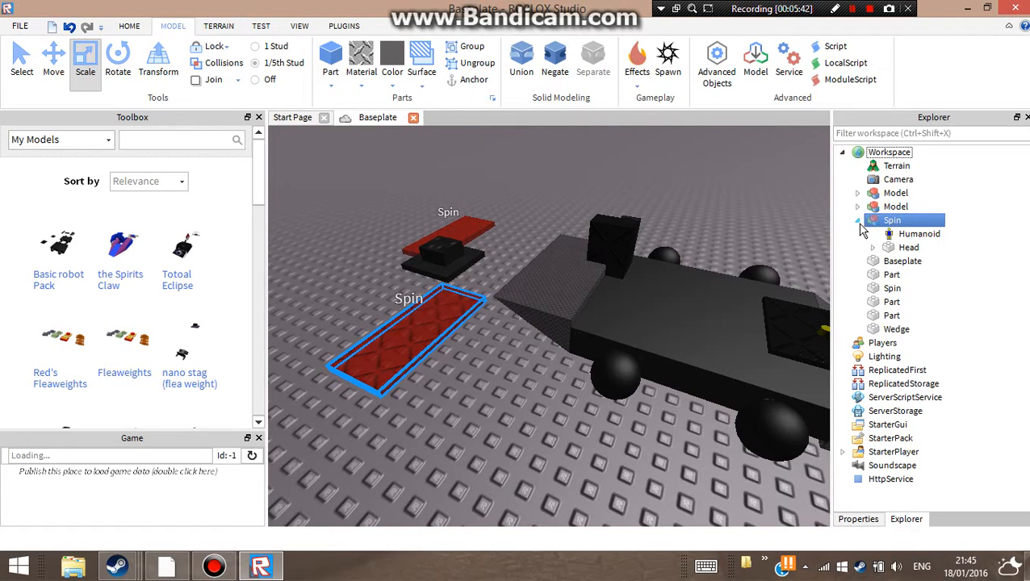
click(873, 249)
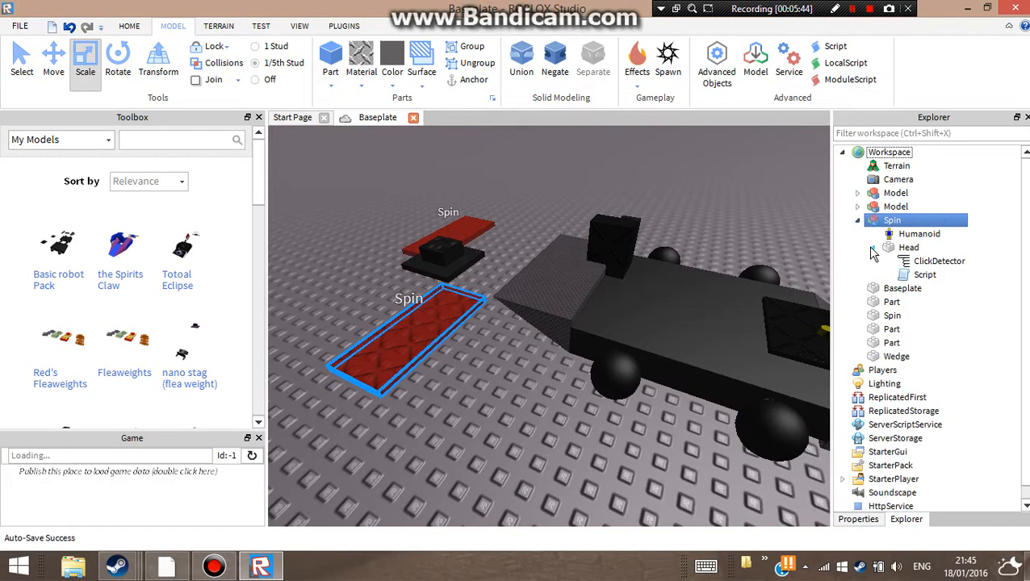
double_click(914, 277)
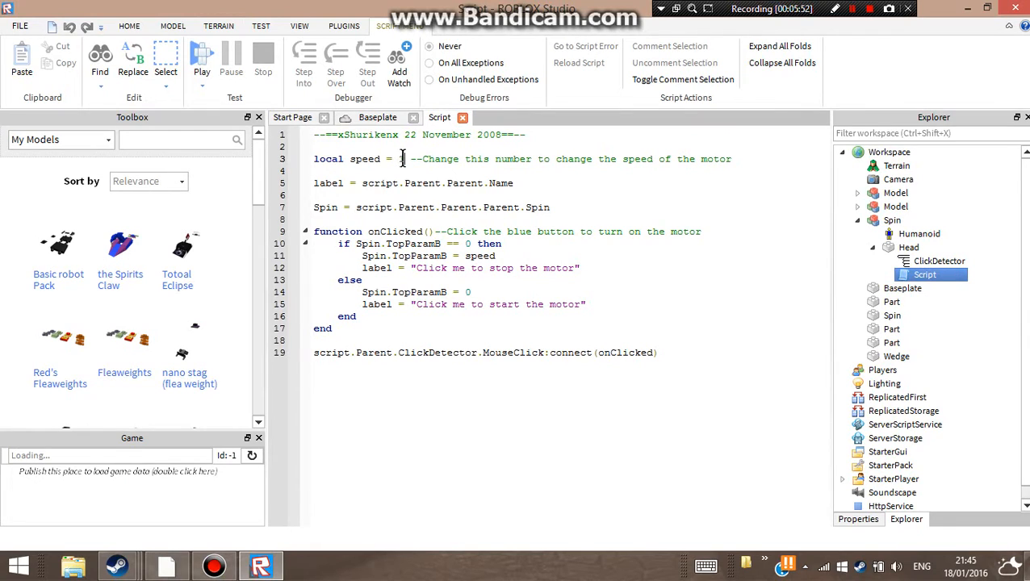
key(BackSpace)
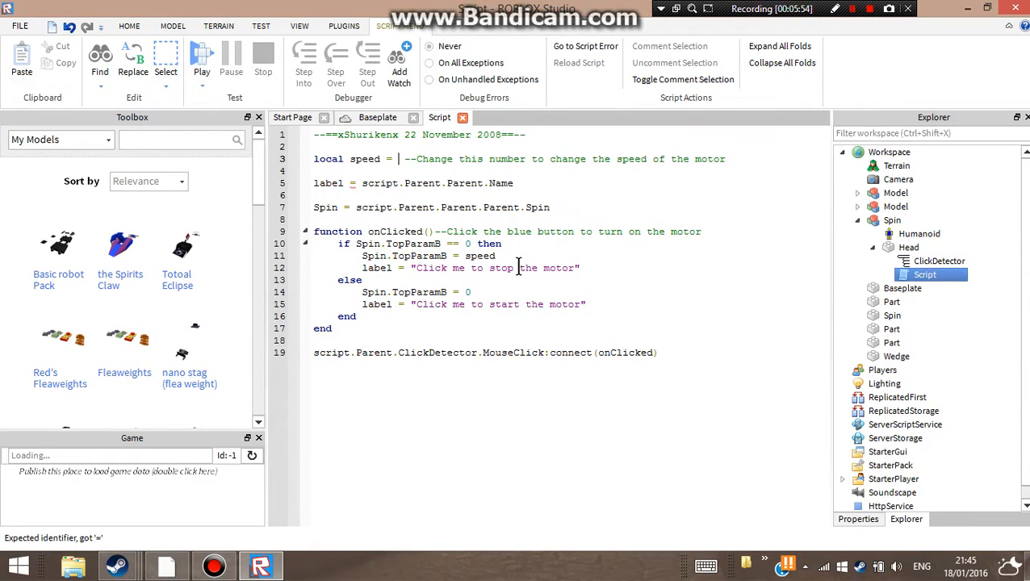
text(3)
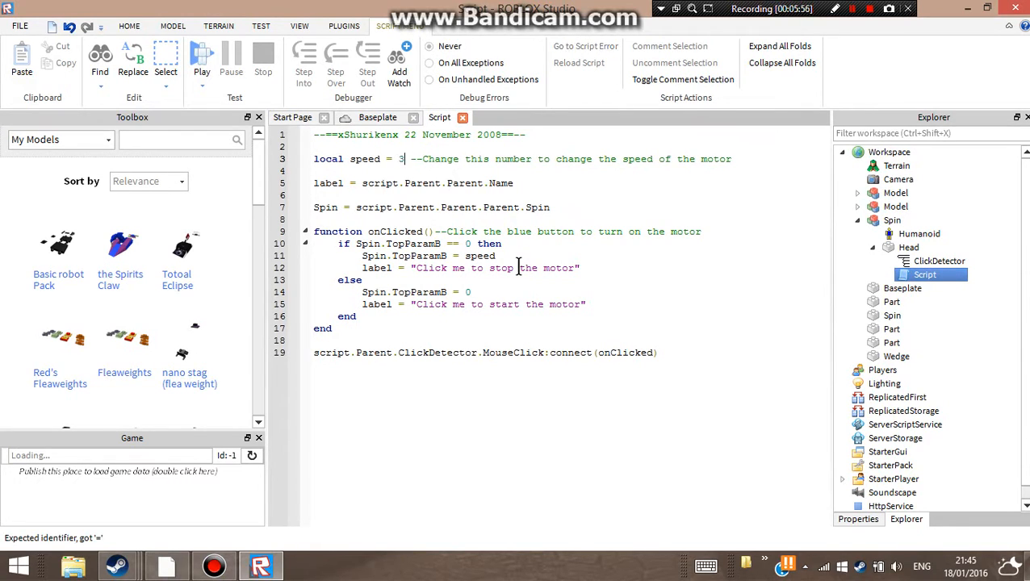
click(394, 119)
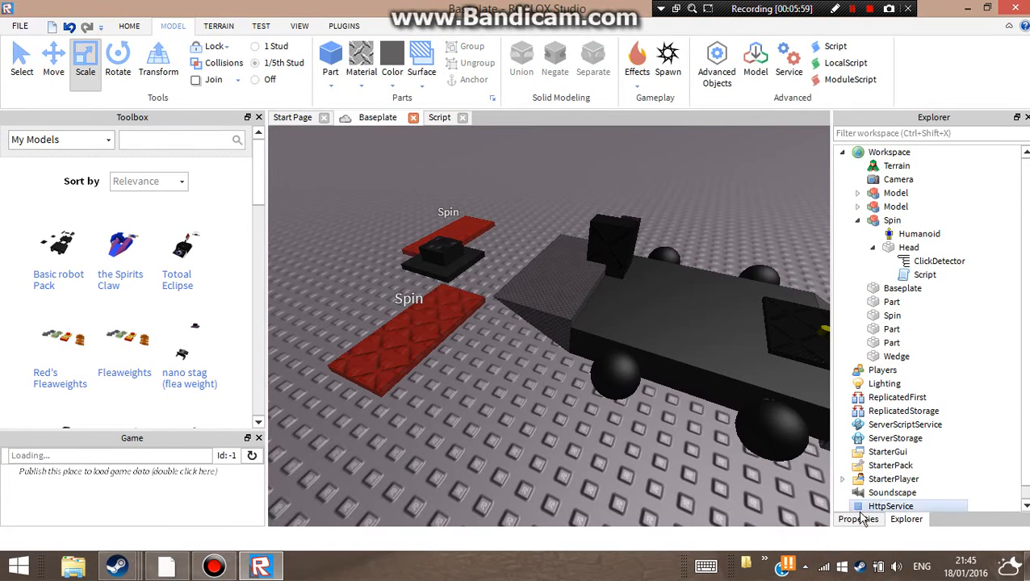
Check the Workspace's PGSPhysicsSolverEnabled setting and view the whole robot with its Spin models
click(888, 152)
click(857, 520)
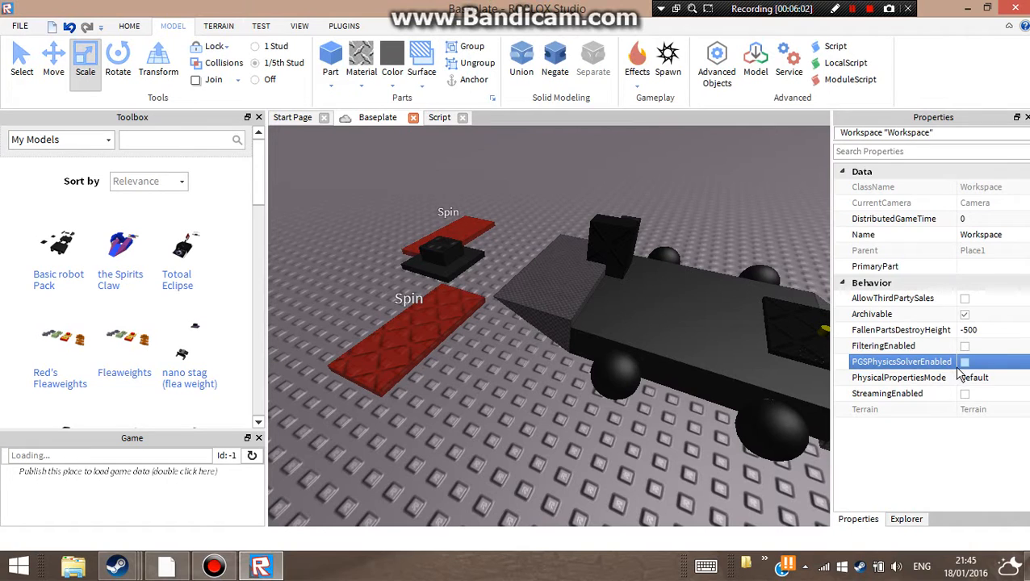
click(651, 211)
scroll(700, 294, down, 4)
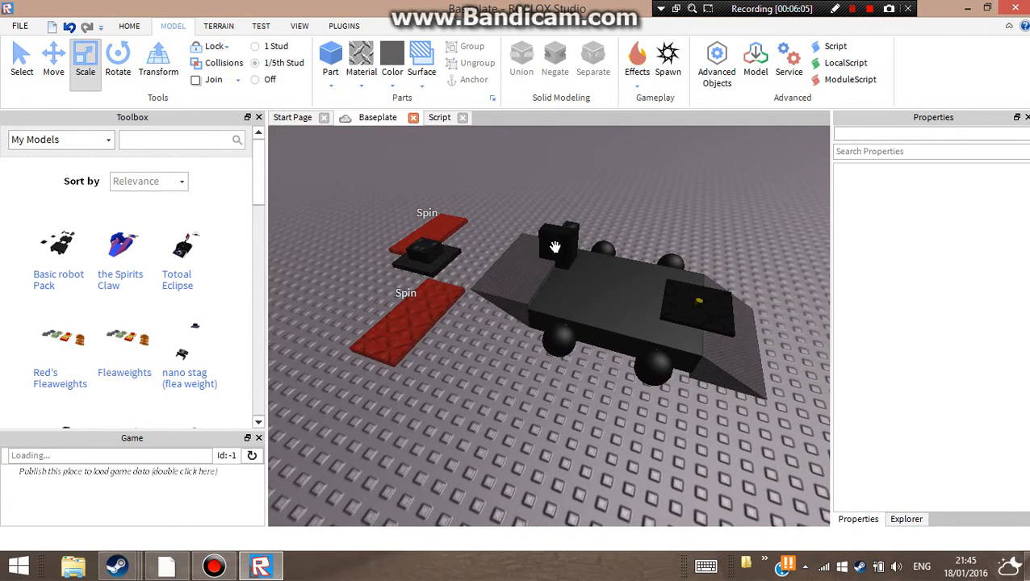
scroll(578, 419, down, 2)
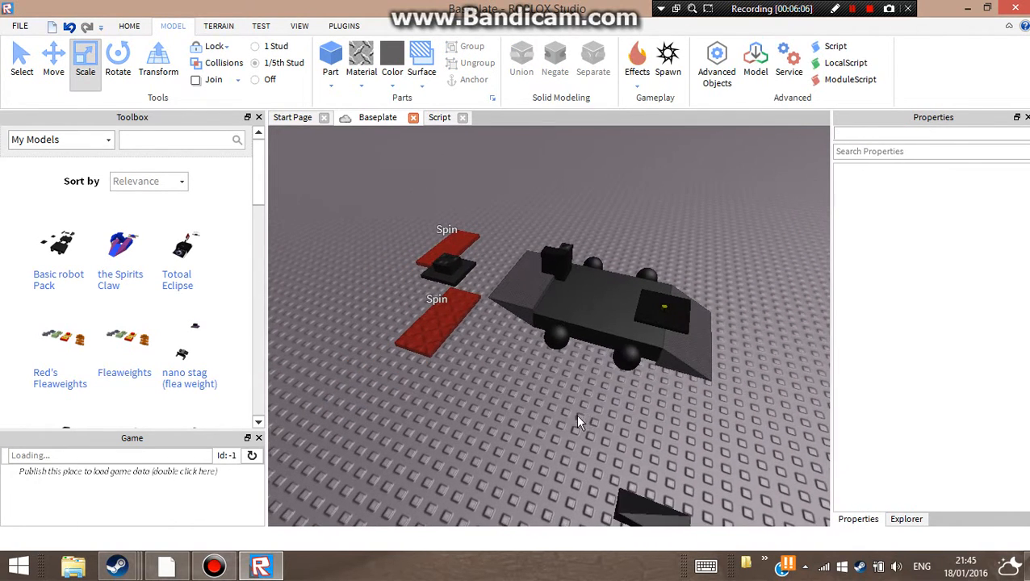
Group the nearer red Spin model with the Spin block mounted on the robot
right_drag(604, 477, 600, 442)
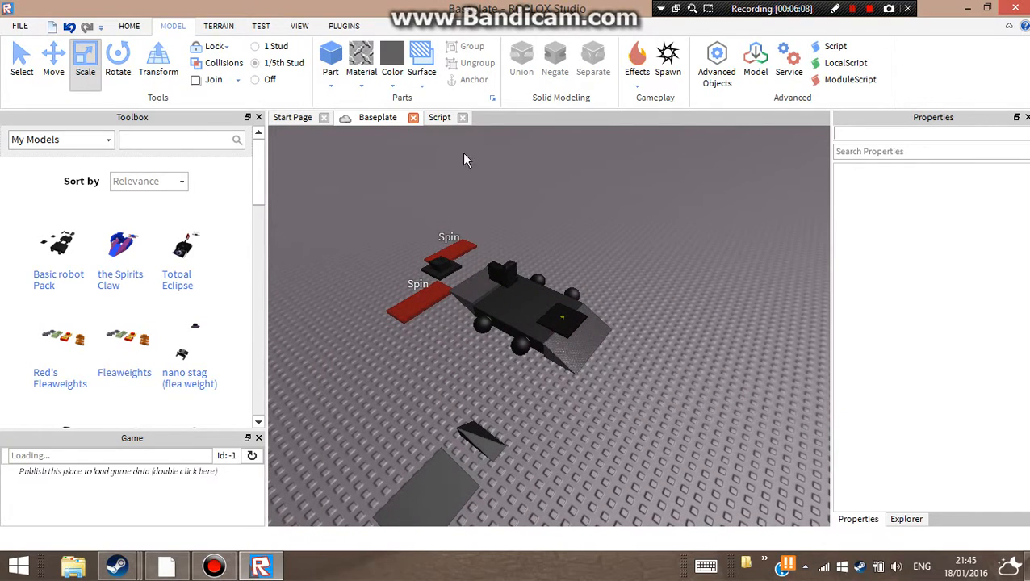
click(435, 301)
ctrl+click(493, 275)
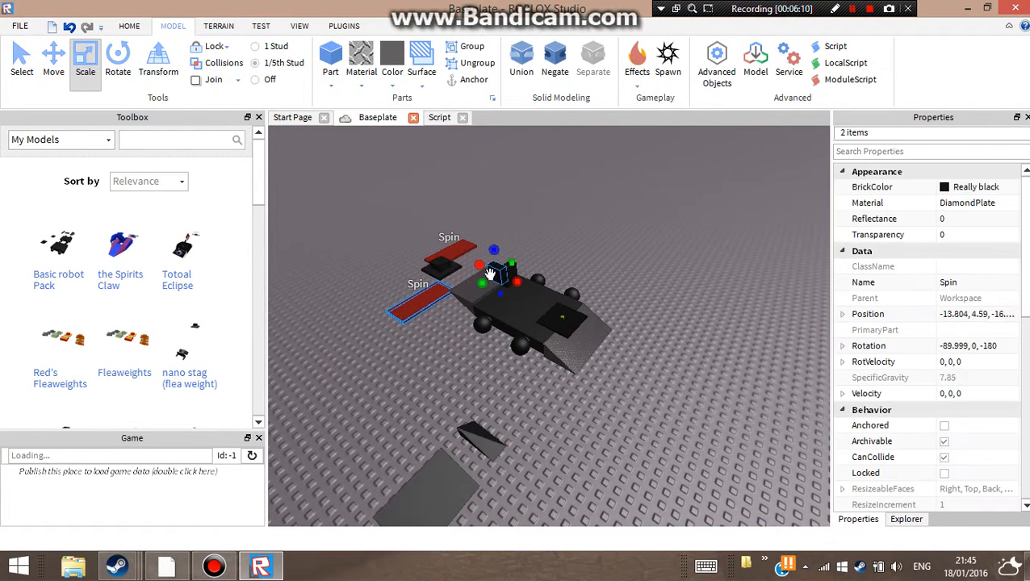
click(468, 49)
Run the simulation without a player, examine the mounted Spin block and Spin plate up close, and stop it
click(139, 27)
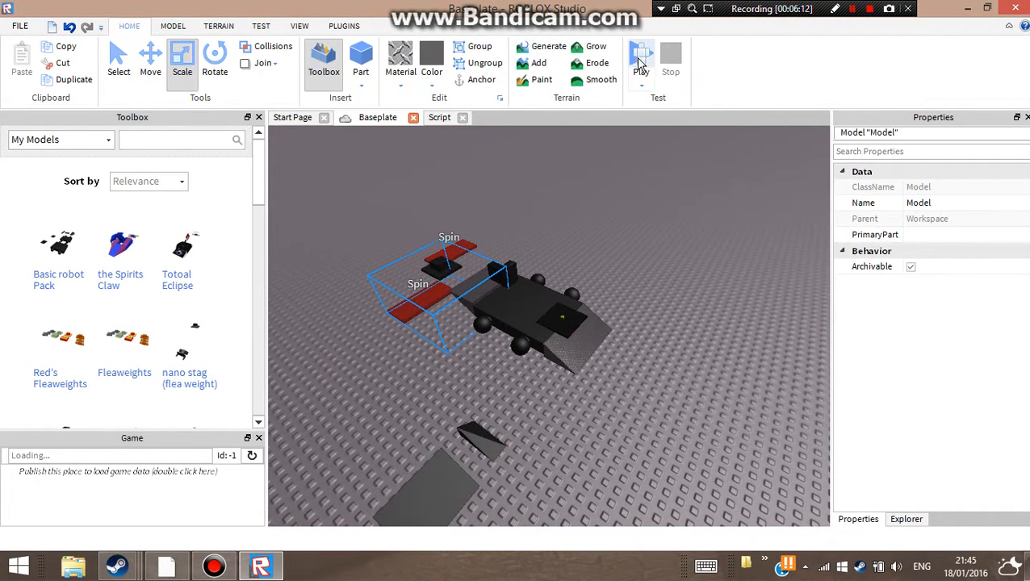
click(642, 87)
click(646, 122)
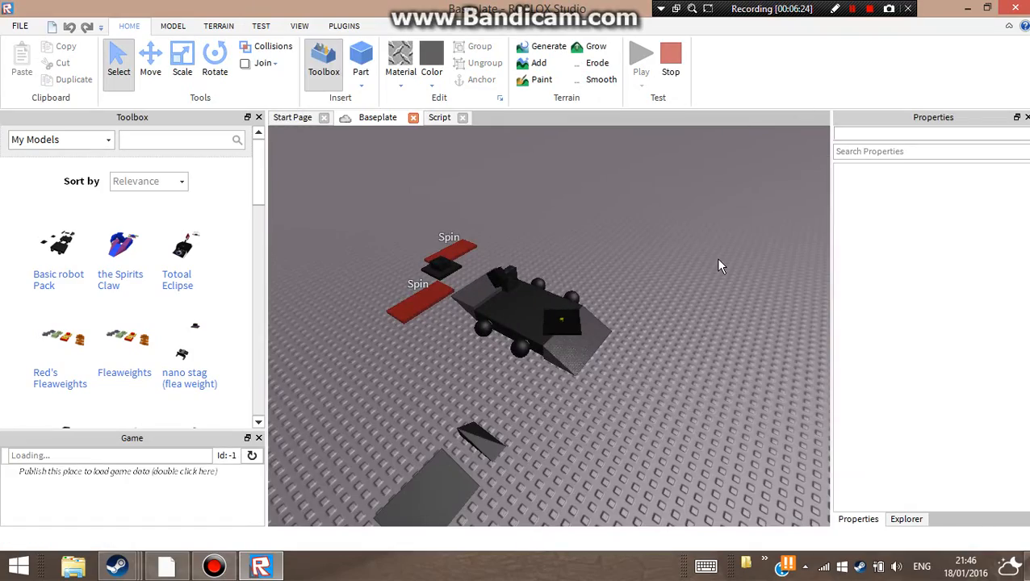
key(w)
right_drag(719, 267, 596, 269)
key(w)
key(s)
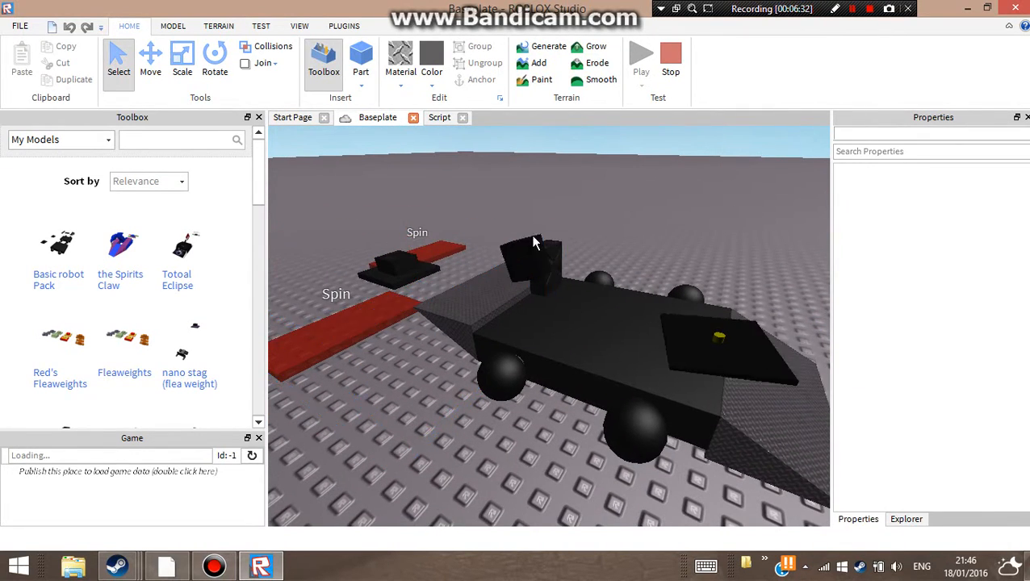
key(w)
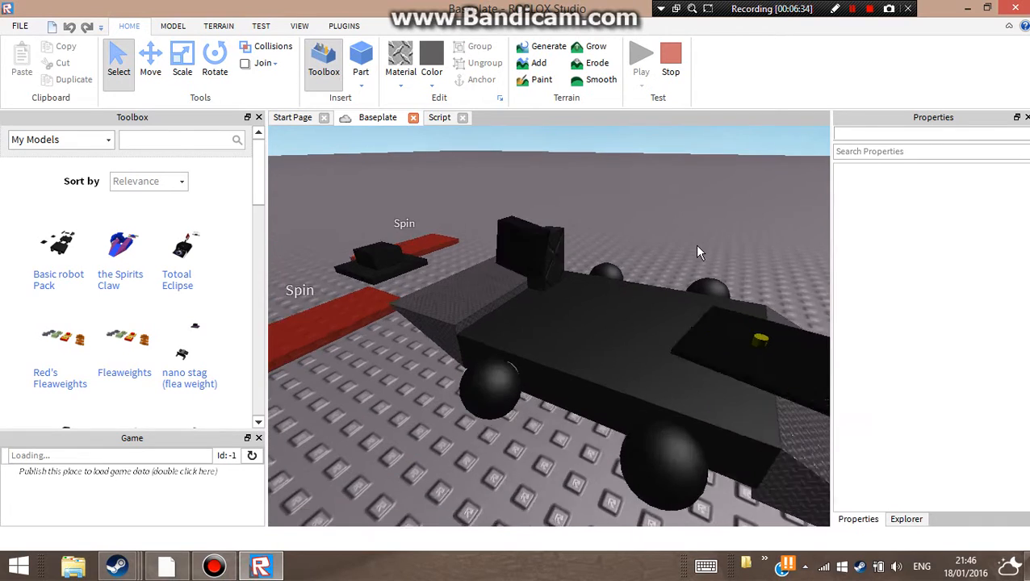
right_drag(697, 245, 697, 245)
key(s)
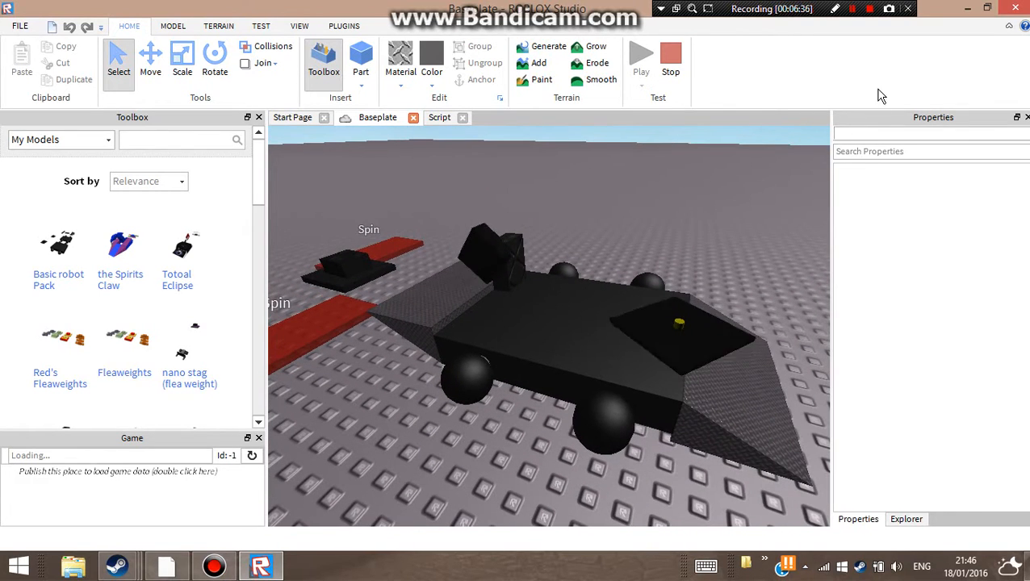
click(671, 59)
Group the whole robot, including both red Spin models, into a single model while leaving the separate wedge parts out
right_drag(646, 325, 646, 324)
key(w)
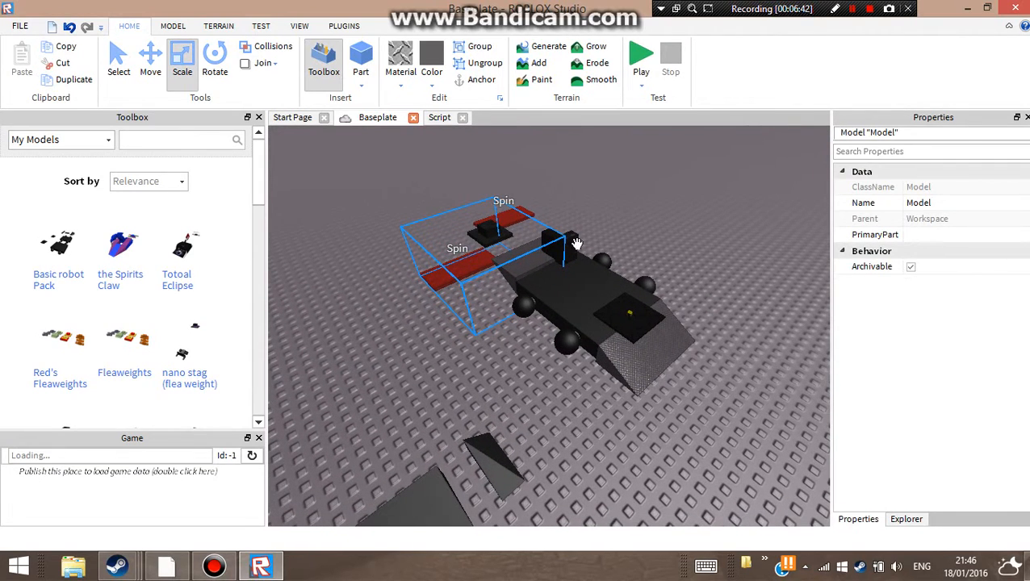
click(709, 399)
scroll(695, 391, down, 5)
right_drag(636, 325, 637, 325)
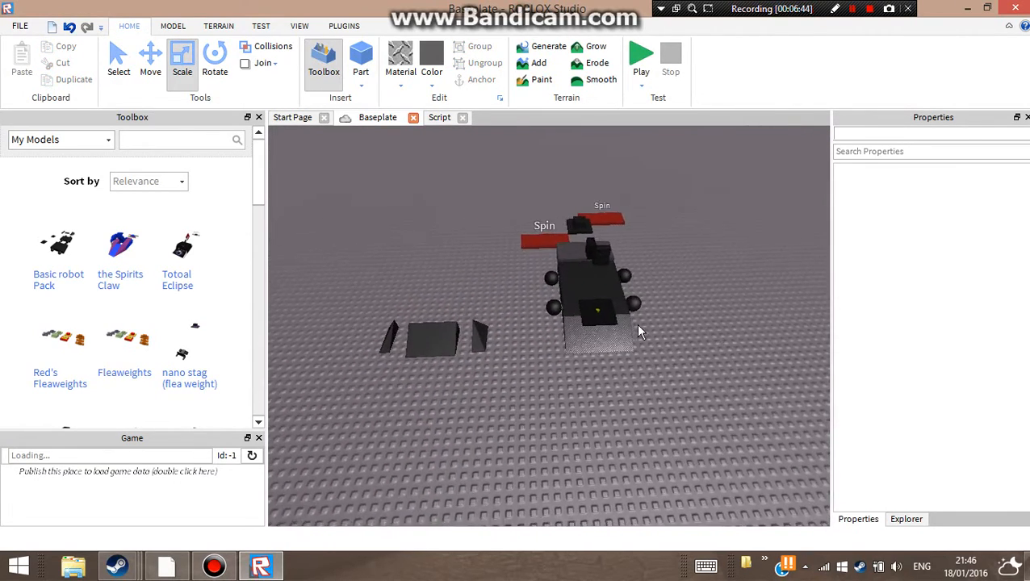
drag(475, 186, 687, 386)
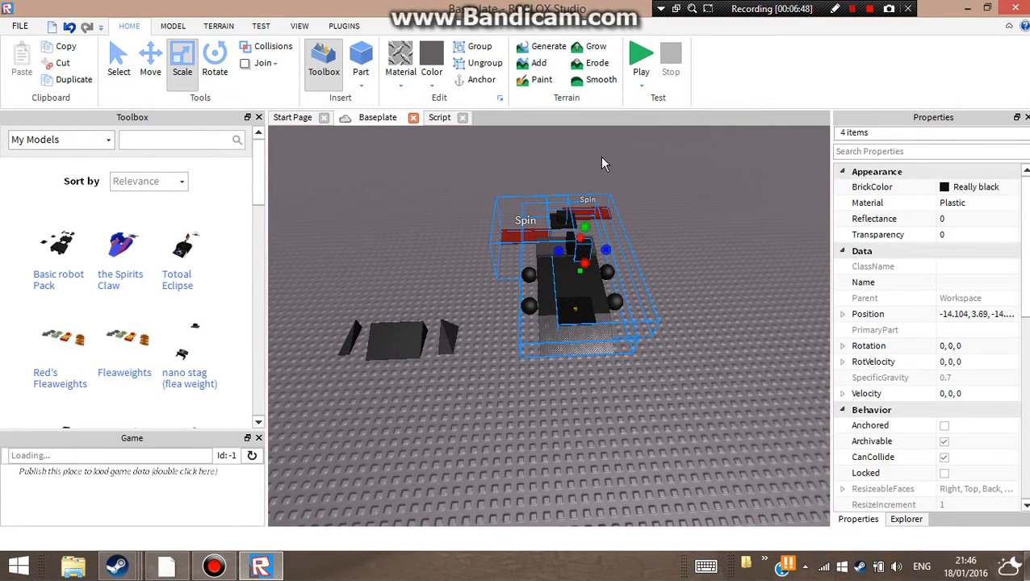
click(480, 47)
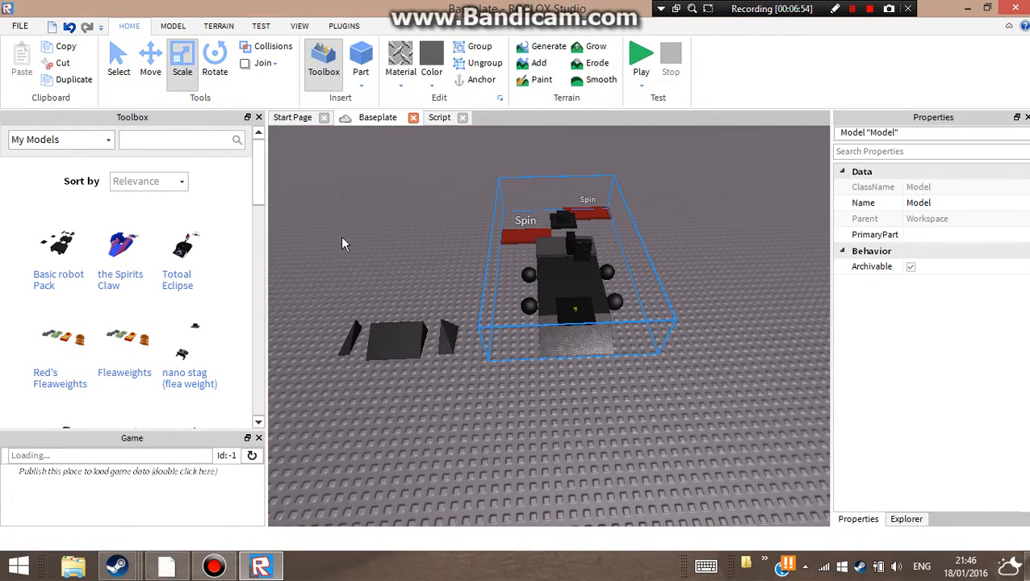
Prepare to publish the grouped robot as a new model named Test Spinner Bot, toggle its copy-lock option, and close the dialog without finishing
click(21, 27)
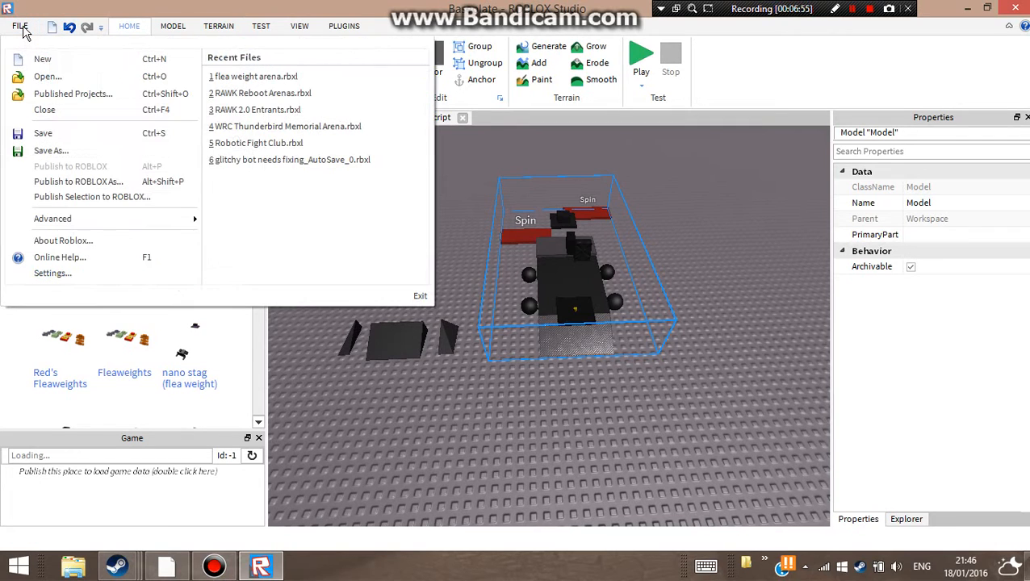
click(78, 199)
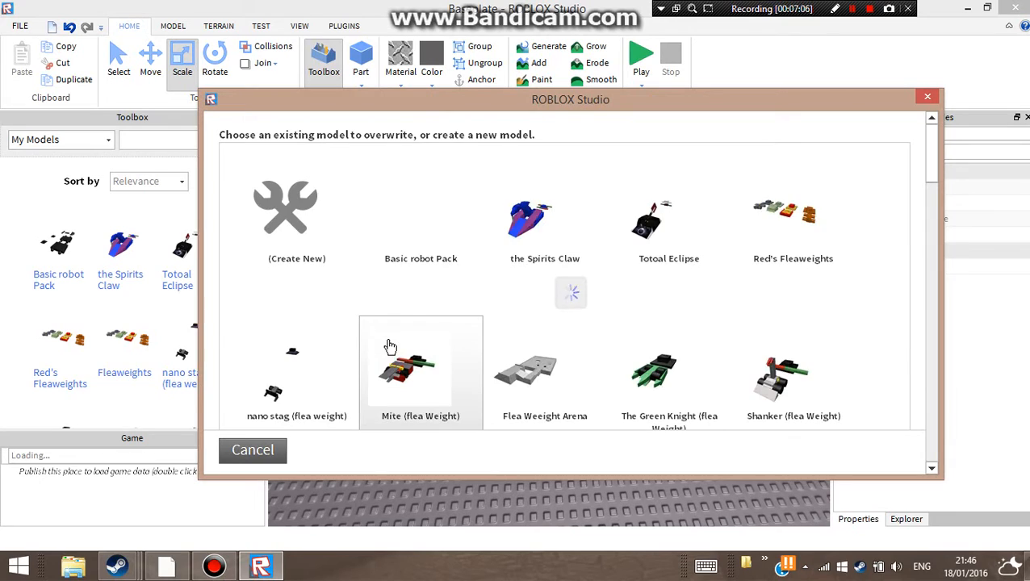
click(301, 235)
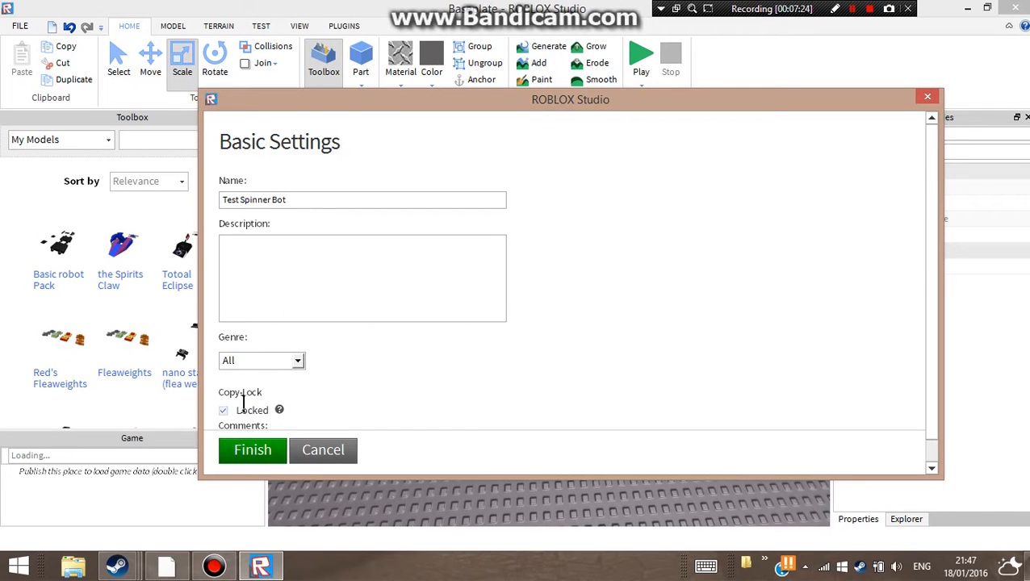
scroll(224, 408, down, 1)
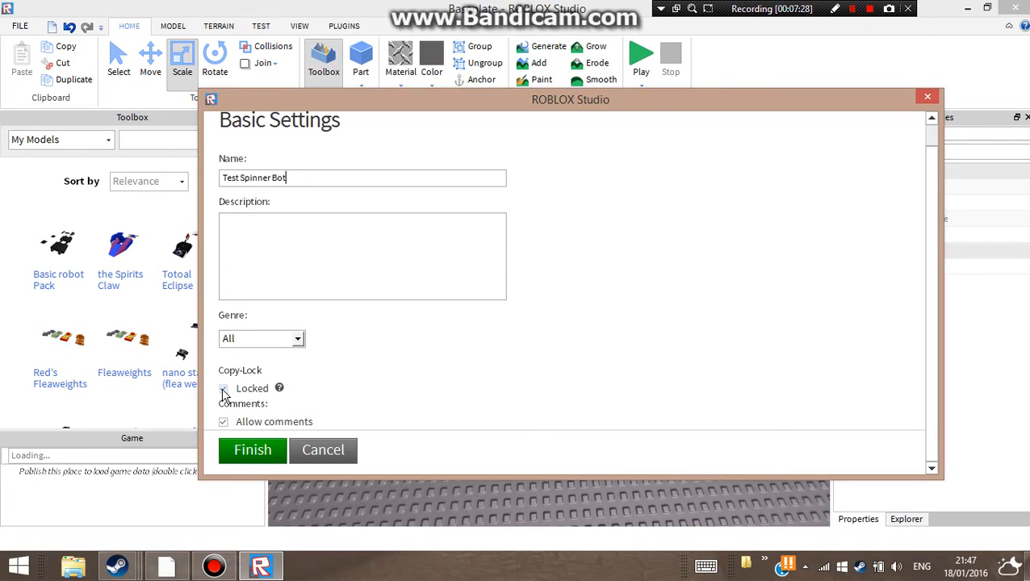
click(223, 390)
click(927, 99)
Examine the grouped robot's chassis, wheels, Spin parts and red Spin models from several angles and distances
click(701, 301)
key(d)
key(d)
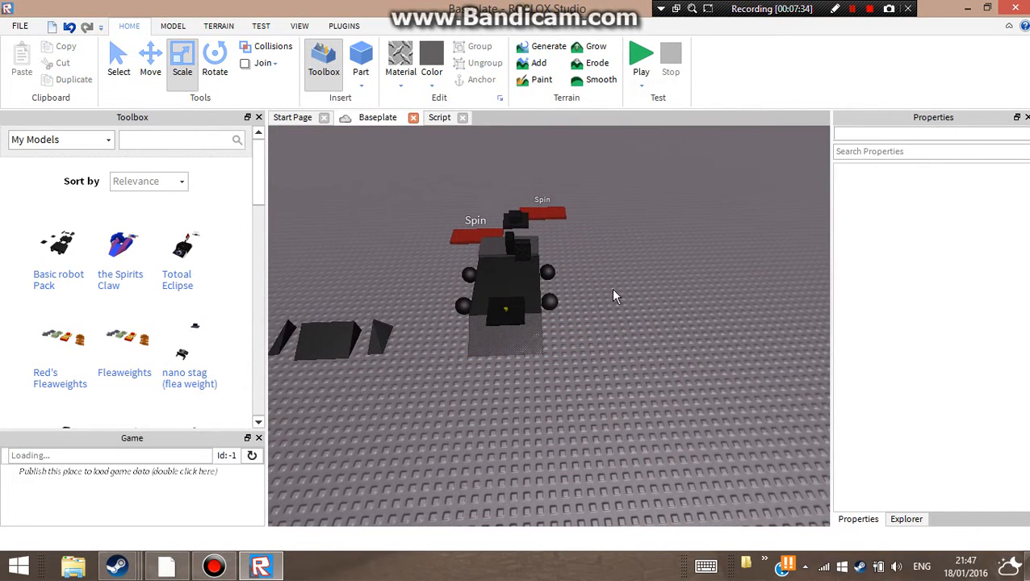
key(w)
key(s)
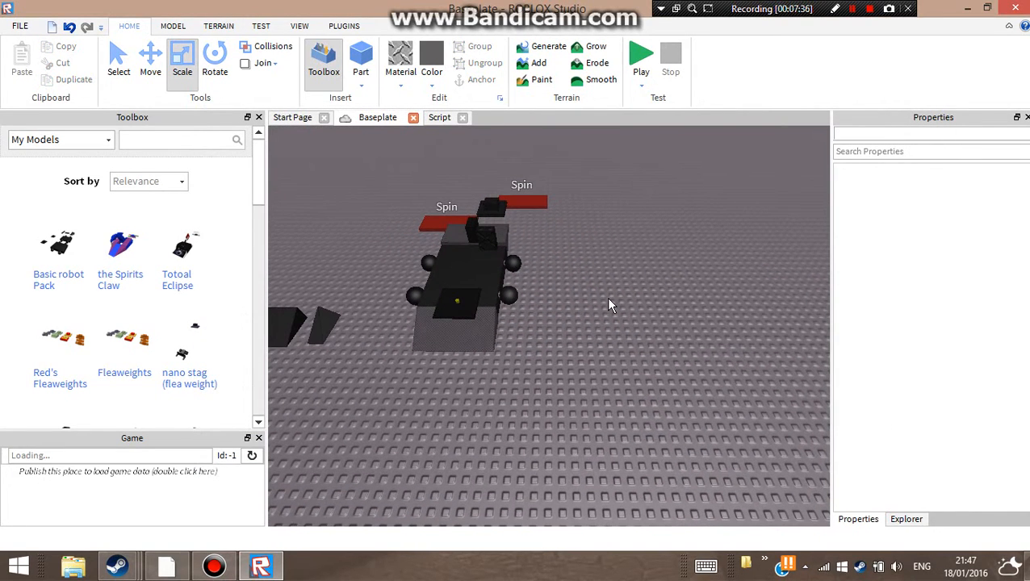
right_drag(609, 300, 608, 298)
key(w)
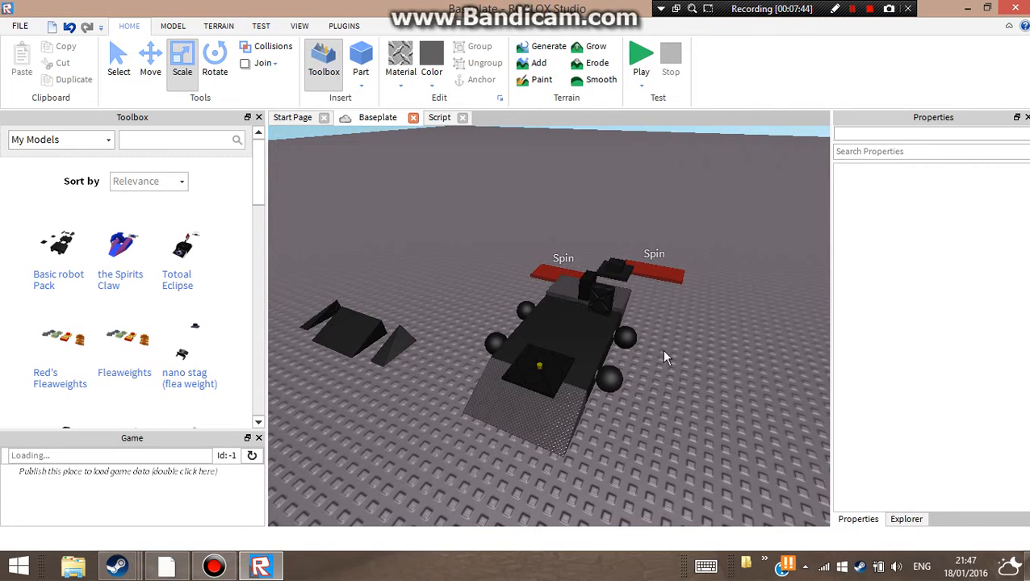
key(w)
right_drag(671, 362, 669, 361)
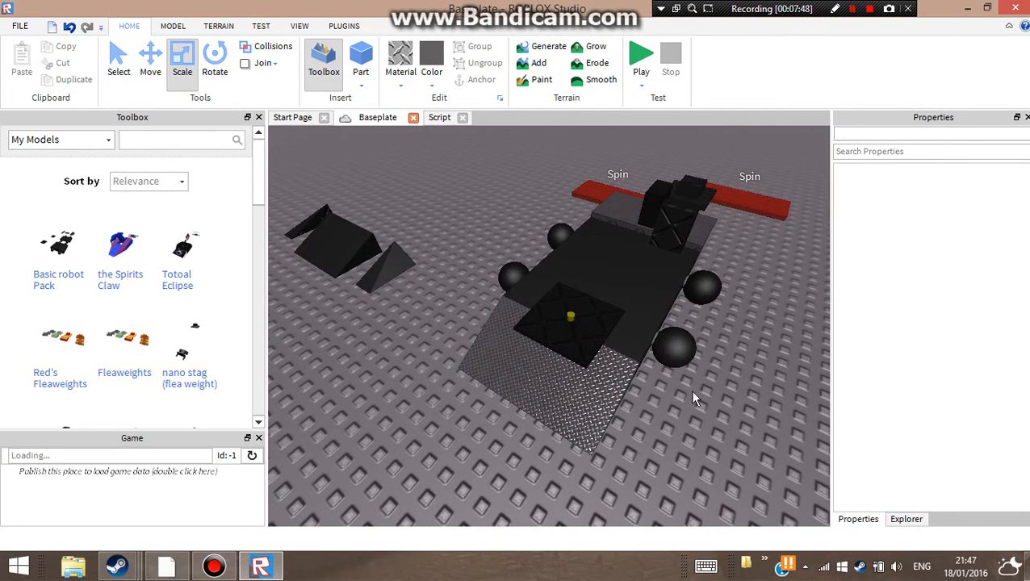
scroll(711, 405, up, 3)
scroll(712, 406, down, 3)
scroll(564, 368, down, 1)
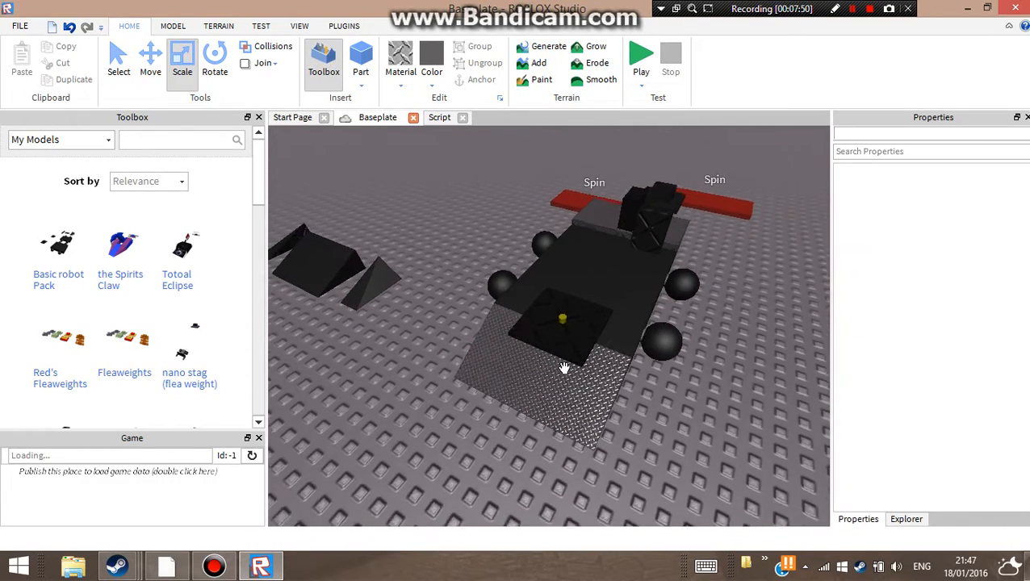
scroll(565, 368, down, 1)
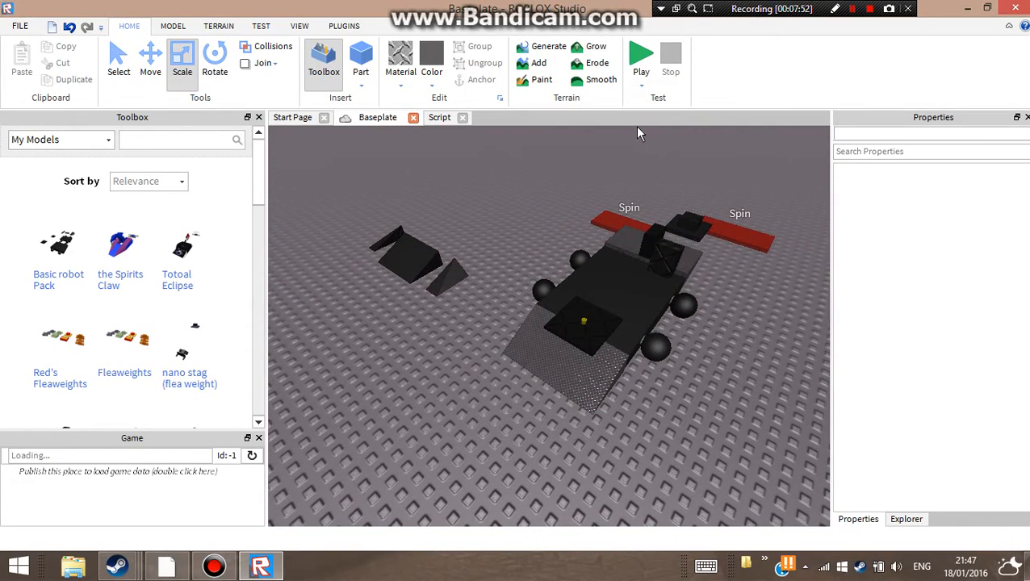
Play-test the robot with a player character, move onto the black platform between the red Spin models, and end the test
click(641, 84)
click(655, 117)
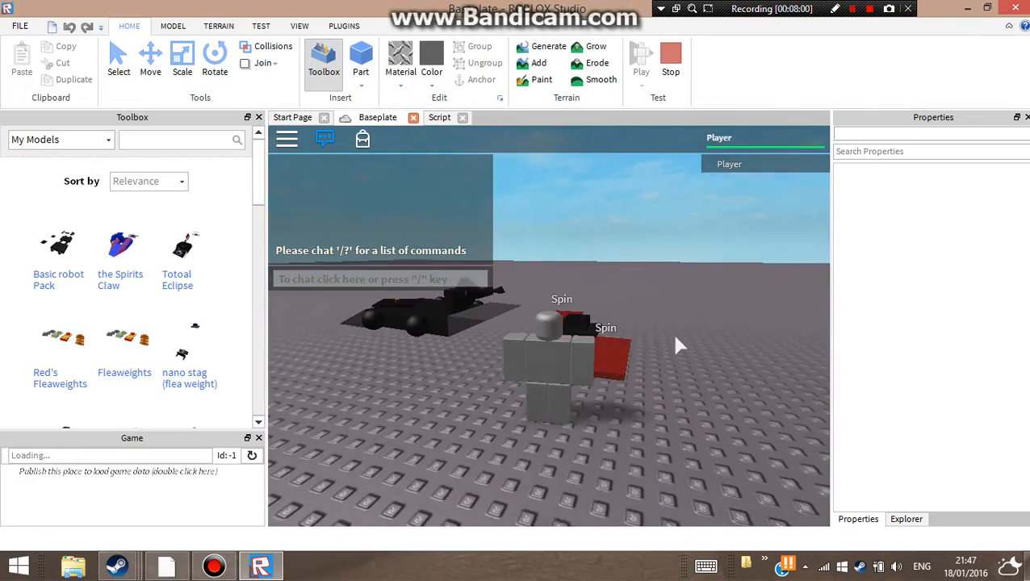
key(w)
right_drag(675, 336, 675, 336)
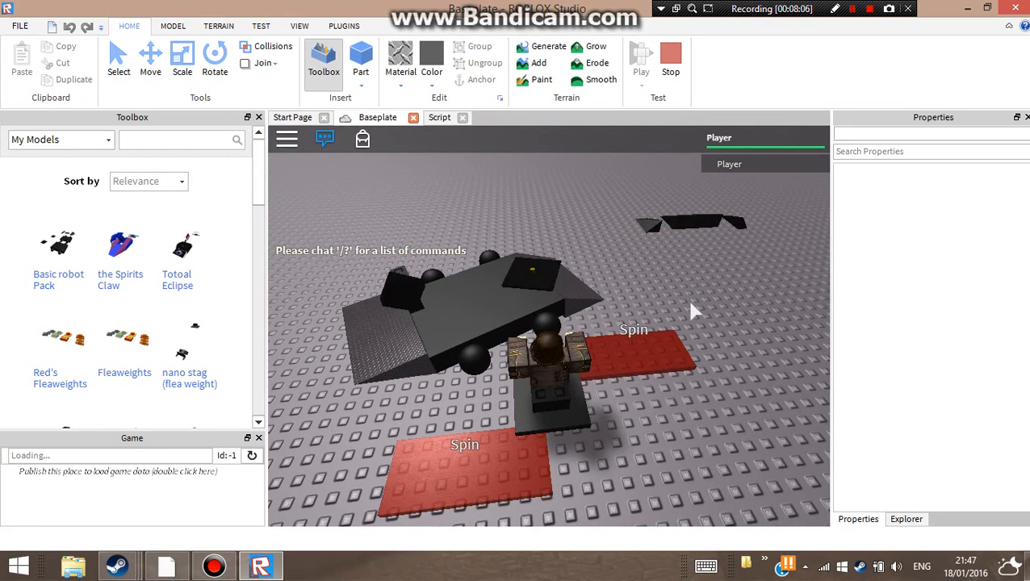
right_drag(692, 311, 690, 301)
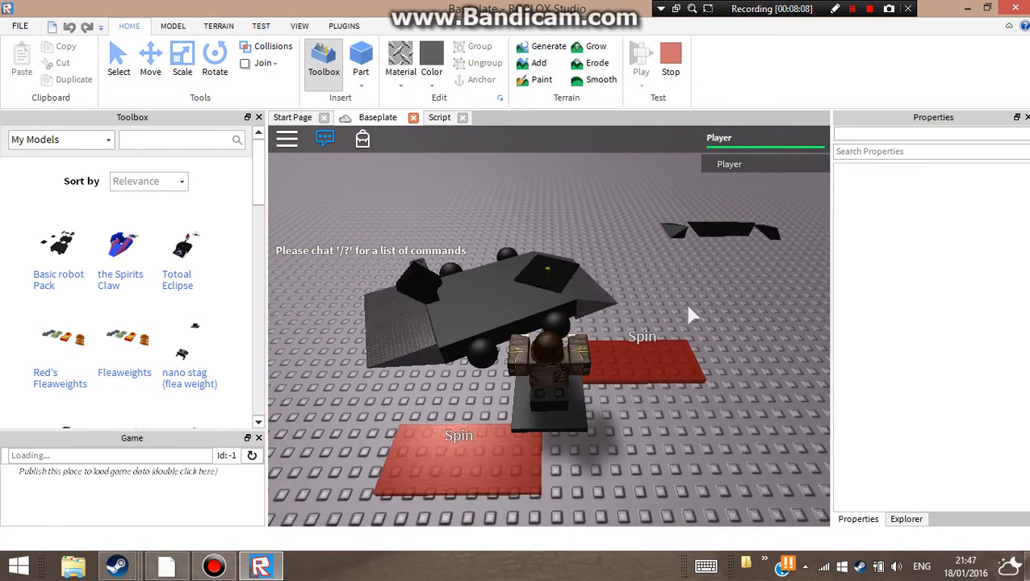
click(674, 59)
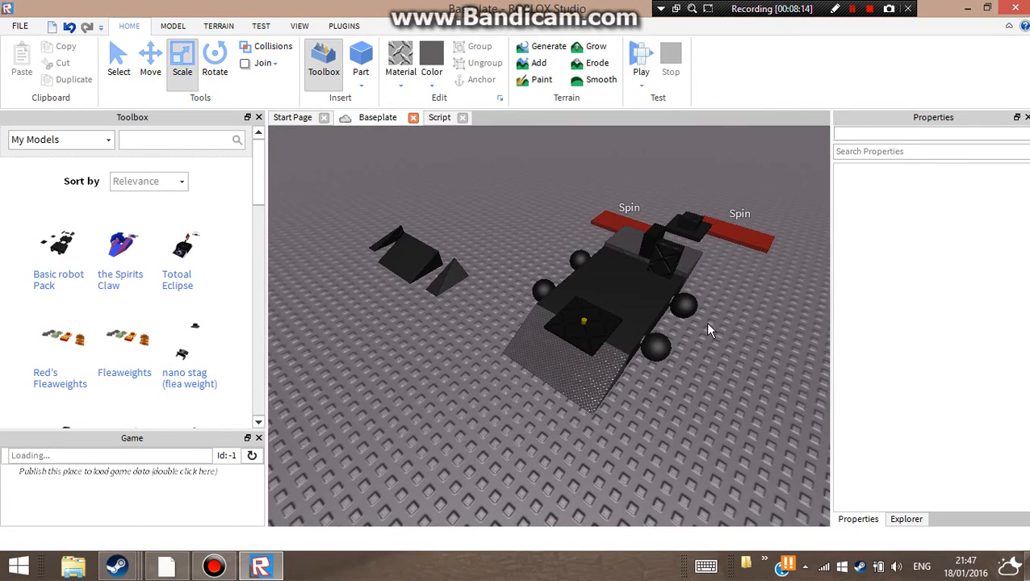
right_drag(721, 387, 736, 292)
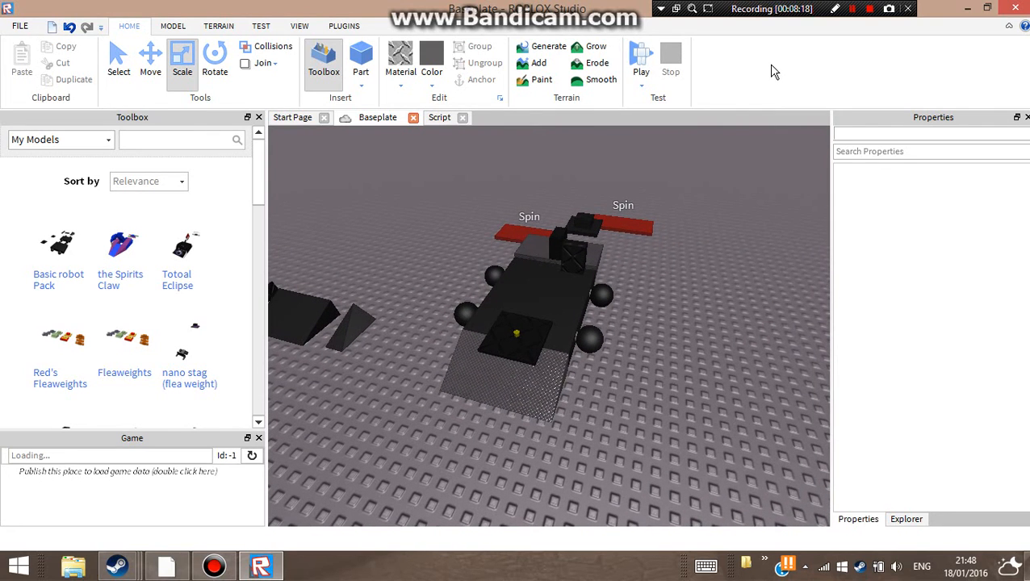